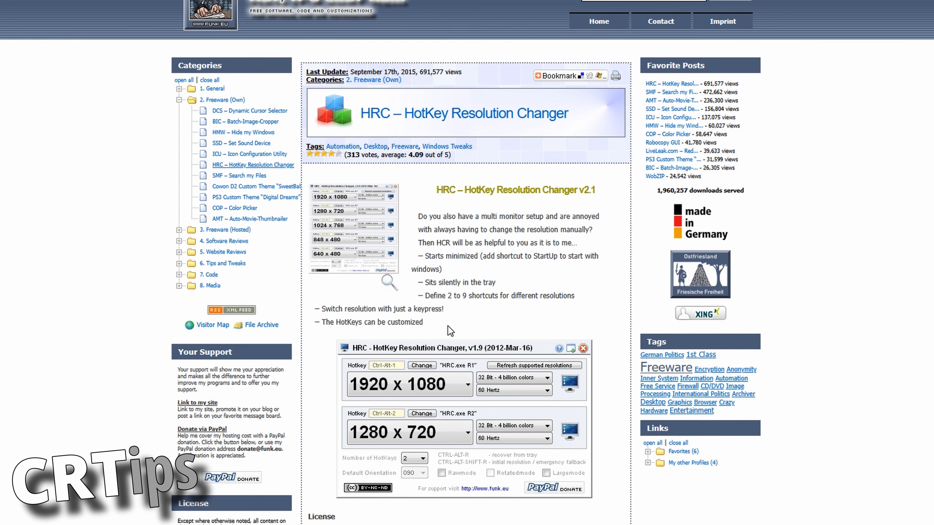
Step: Read through the HotKey Resolution Changer page, examining its features, license, version history and the v2.1 download links
scroll(561, 325, down, 10)
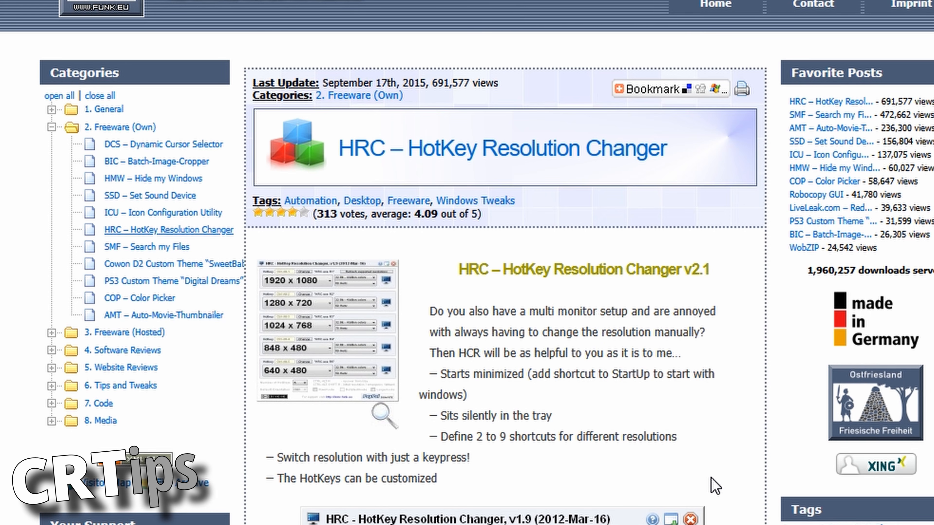
scroll(671, 494, down, 3)
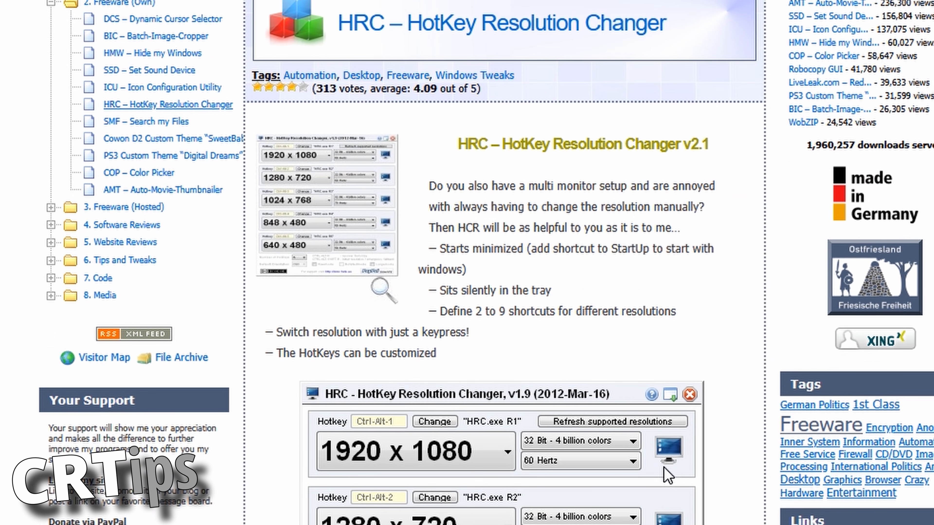
scroll(660, 494, down, 9)
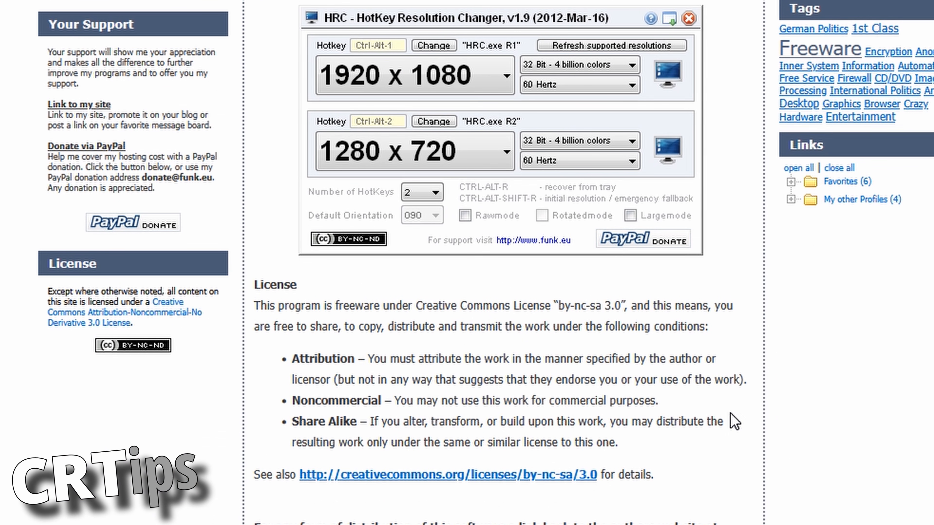
scroll(710, 454, down, 12)
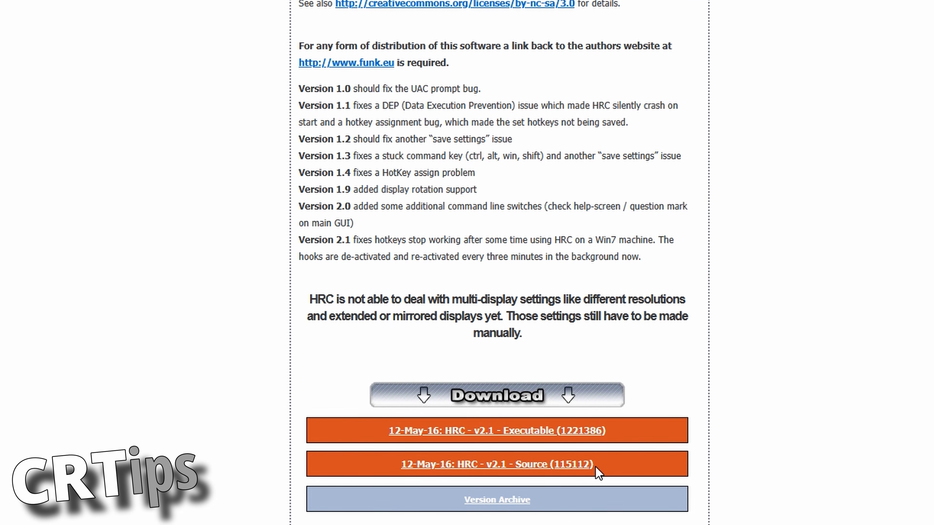
triple_click(595, 465)
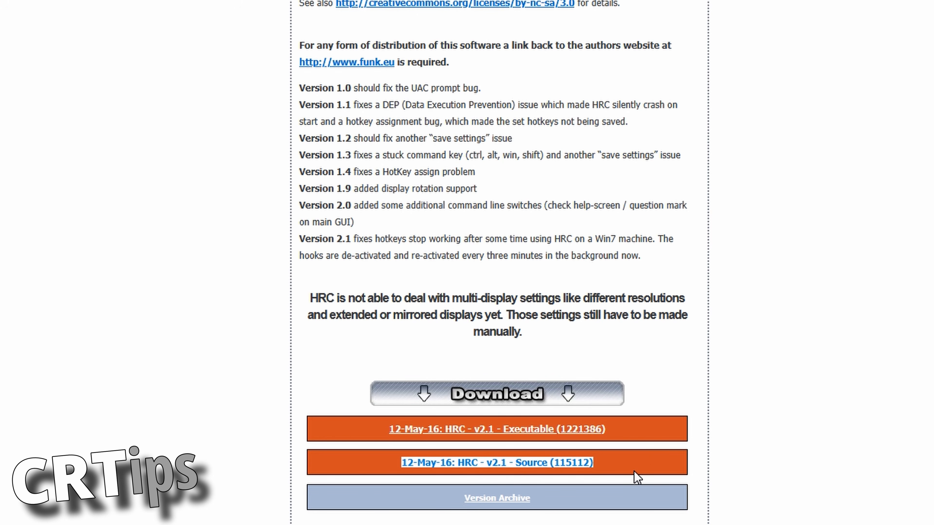
click(751, 464)
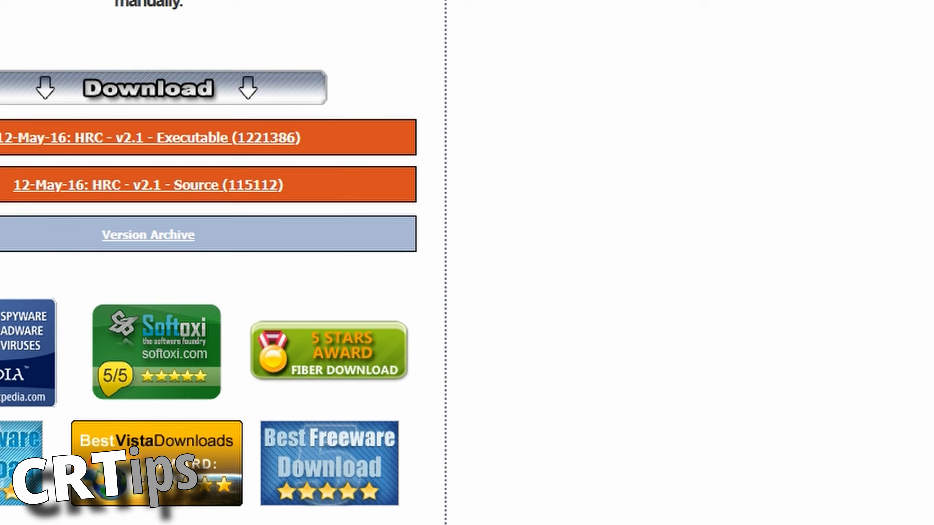
scroll(574, 320, down, 3)
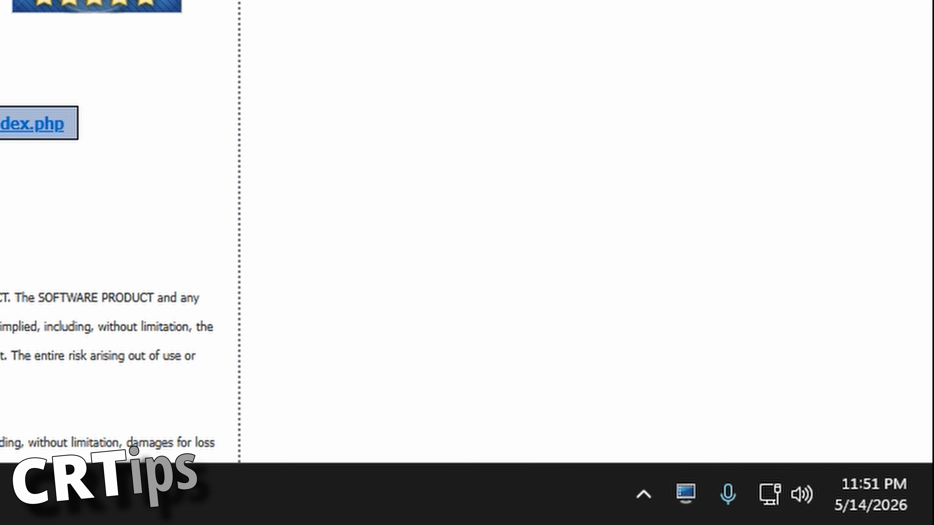
Step: Open HRC from its system tray icon and move its window to the empty area beside the web page's download links
right_click(700, 502)
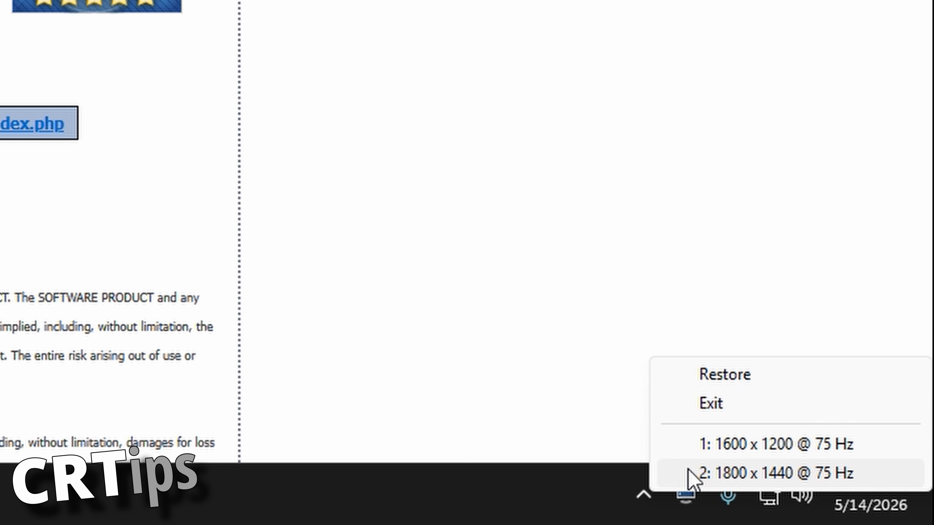
click(547, 354)
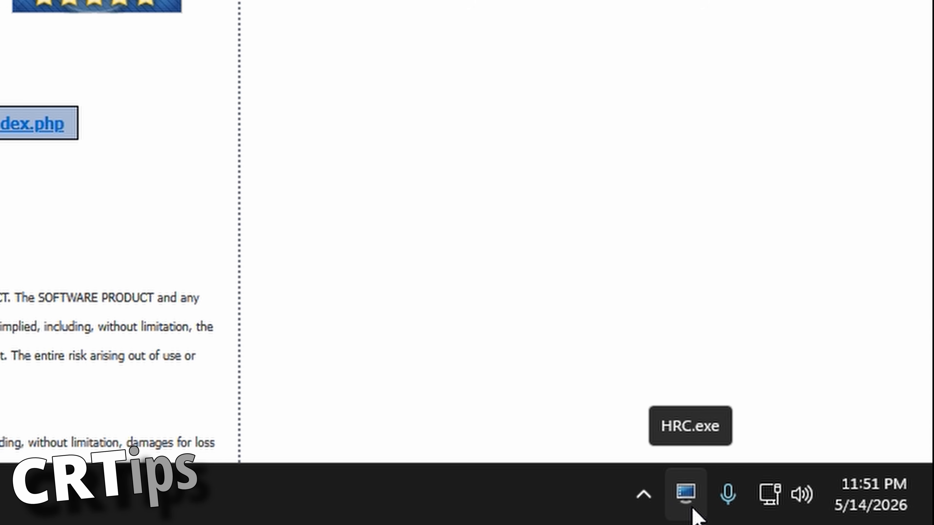
click(694, 512)
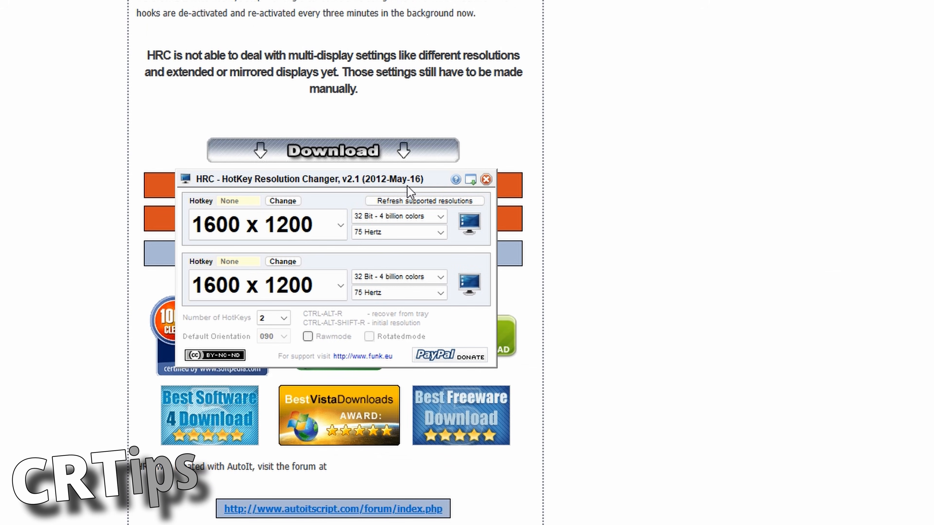
click(377, 197)
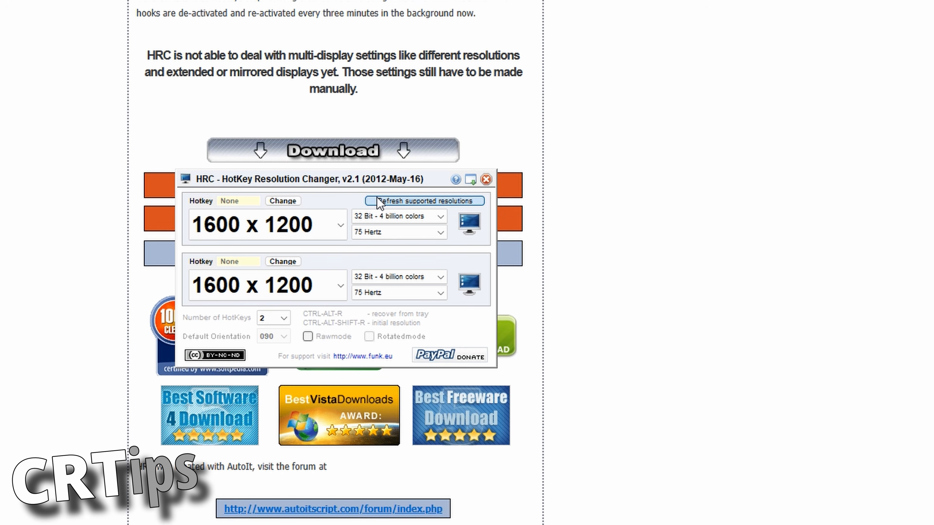
drag(331, 178, 721, 186)
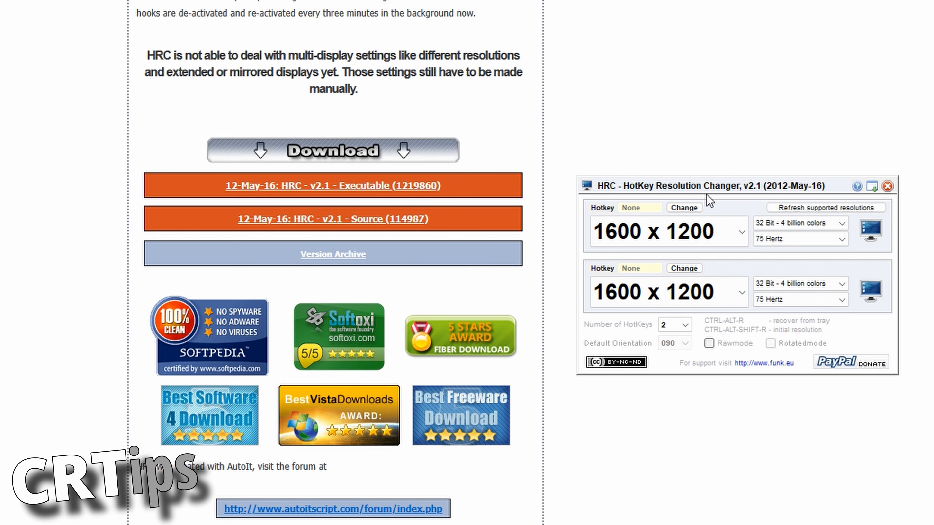
Step: Set HRC's number of hotkeys to 9 and move the enlarged window beside the web page text
click(679, 326)
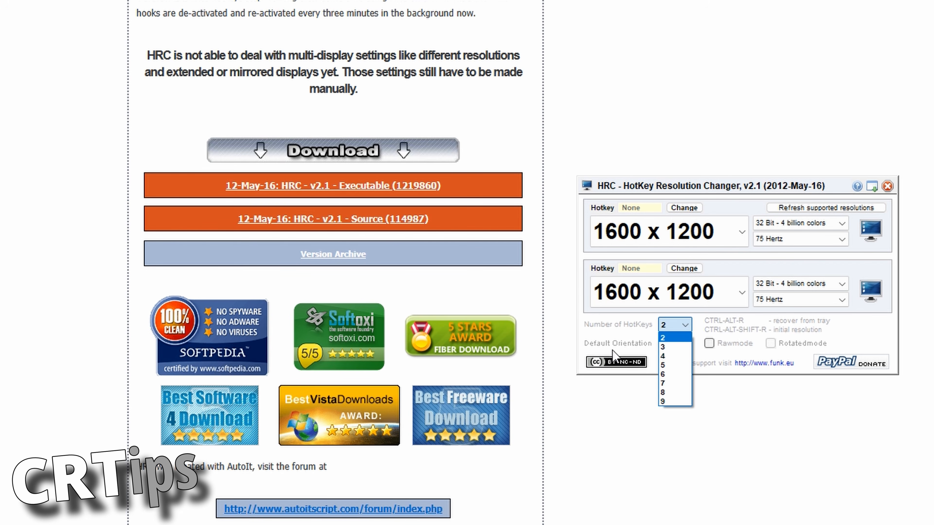
click(667, 401)
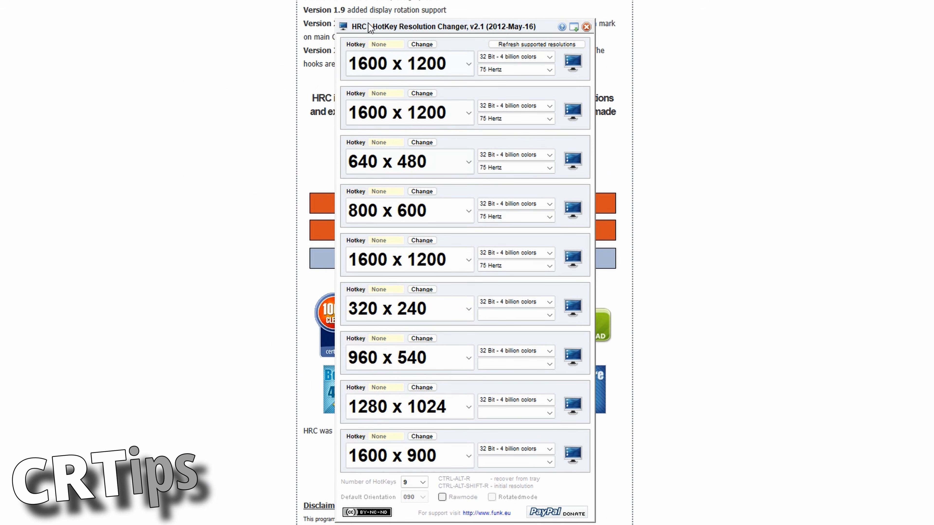
drag(370, 27, 699, 49)
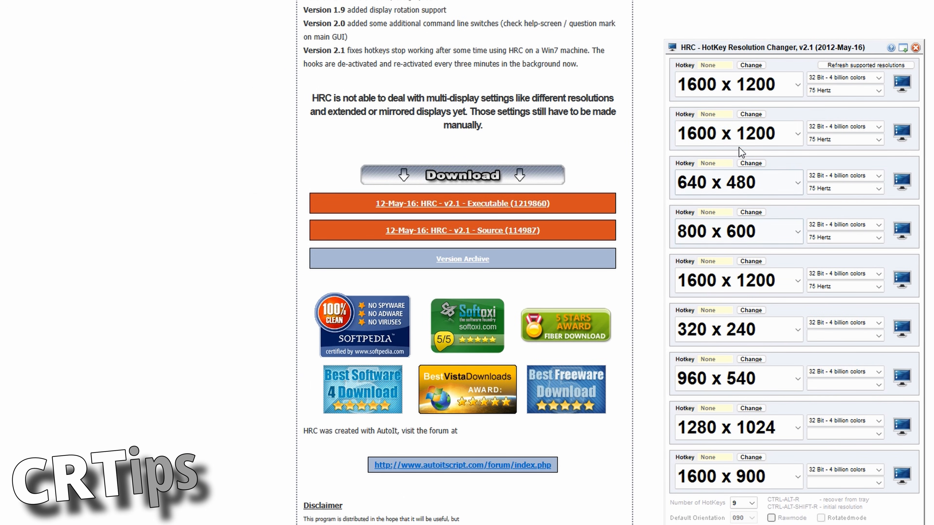
Step: Browse the list of supported resolutions offered for an HRC hotkey profile
click(740, 132)
scroll(750, 88, up, 1)
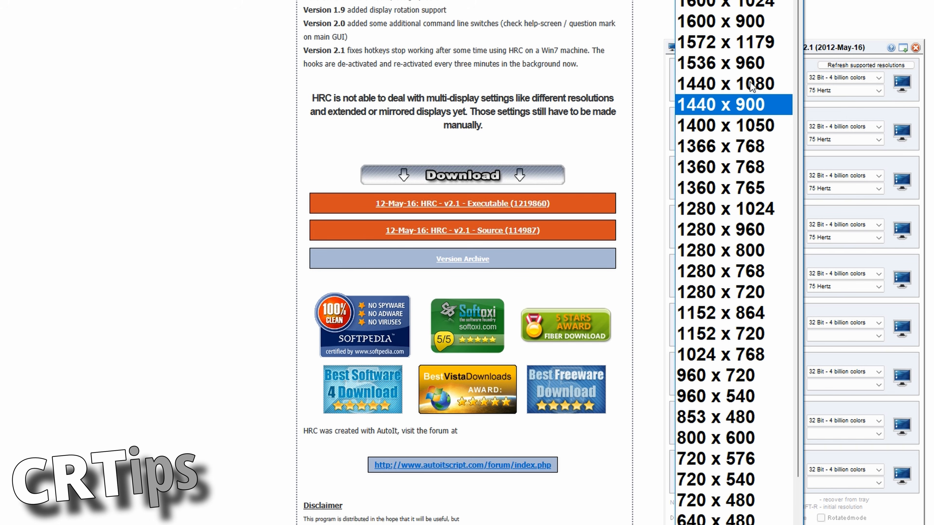
scroll(768, 54, down, 1)
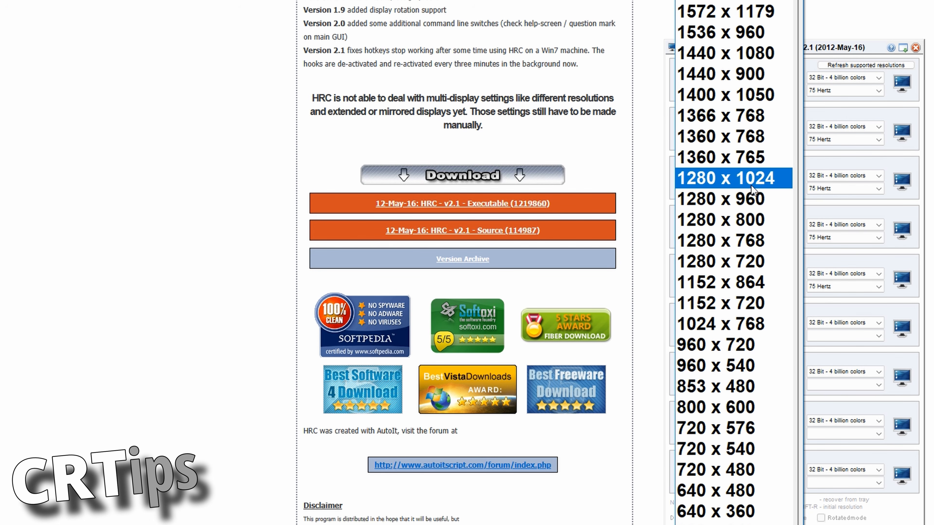
scroll(751, 186, up, 1)
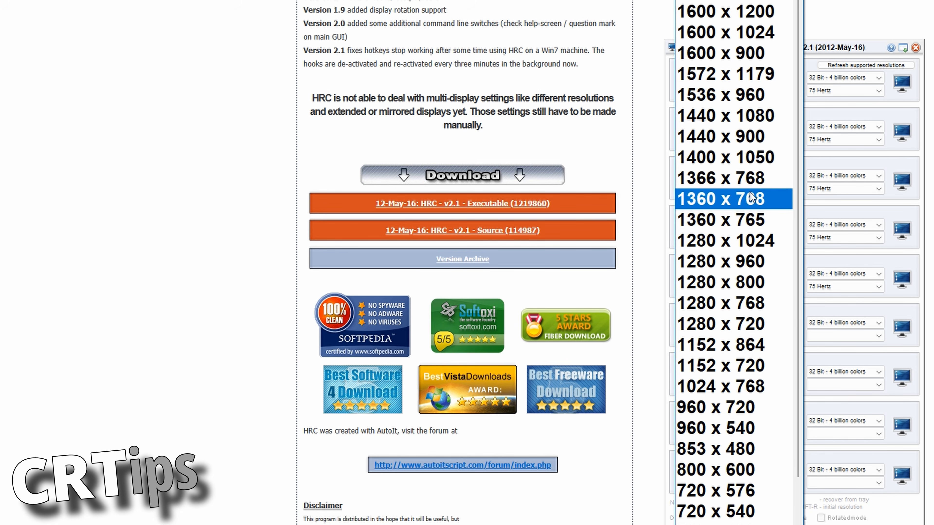
scroll(702, 522, down, 1)
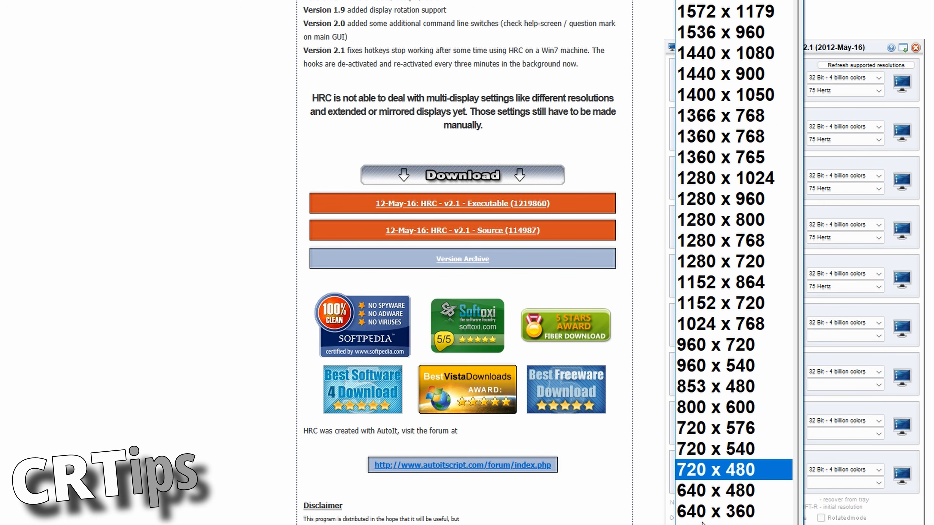
scroll(462, 263, up, 2)
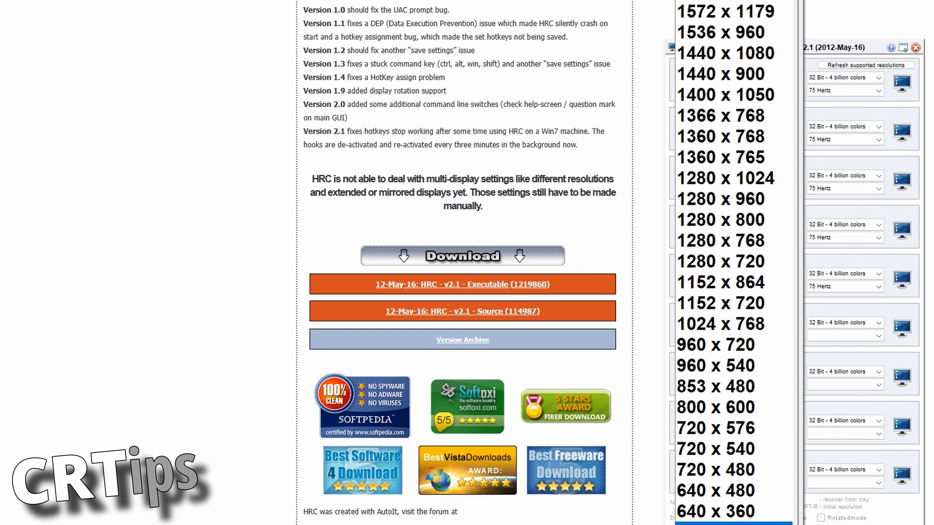
scroll(705, 509, up, 1)
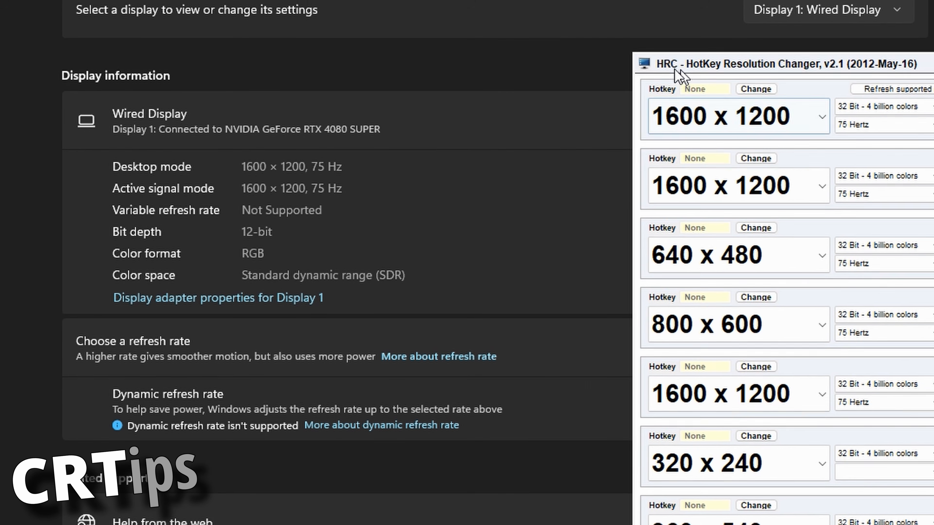
Step: Reposition the HRC window clear of the content behind it and close it
drag(680, 75, 406, 78)
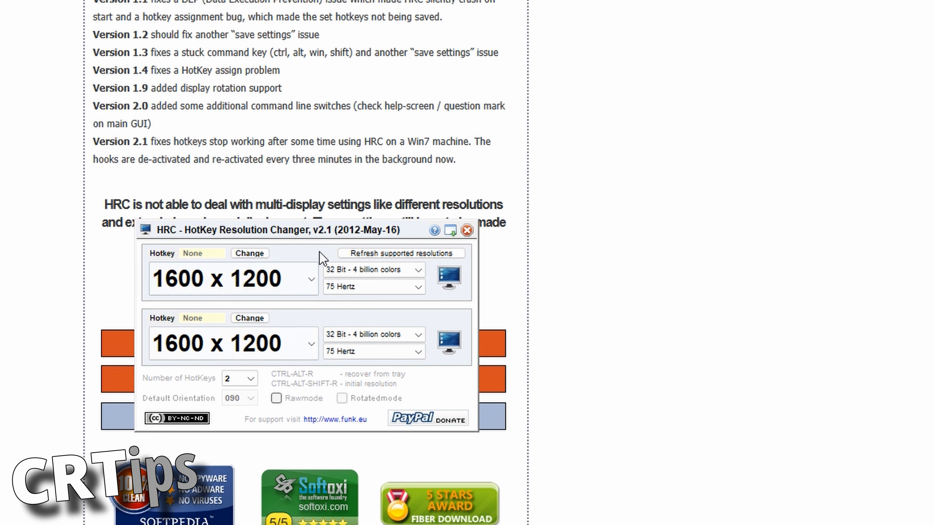
drag(327, 237, 706, 258)
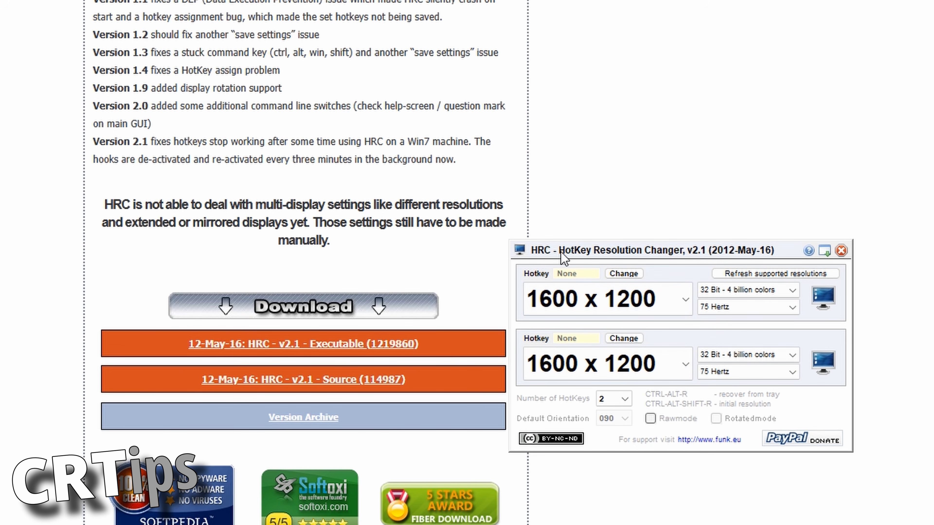
click(842, 251)
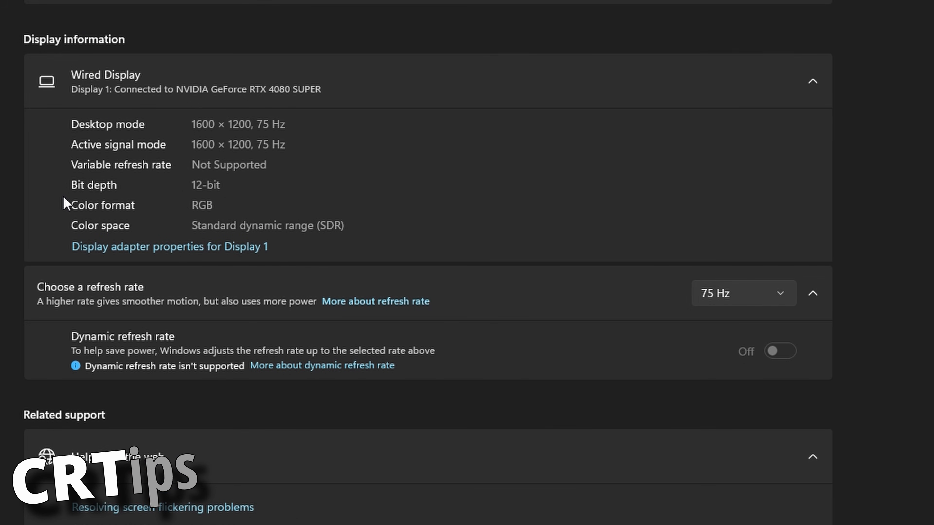
Step: Go back to the main Windows display settings and set display 1's resolution to 800 × 600
key(alt+Left)
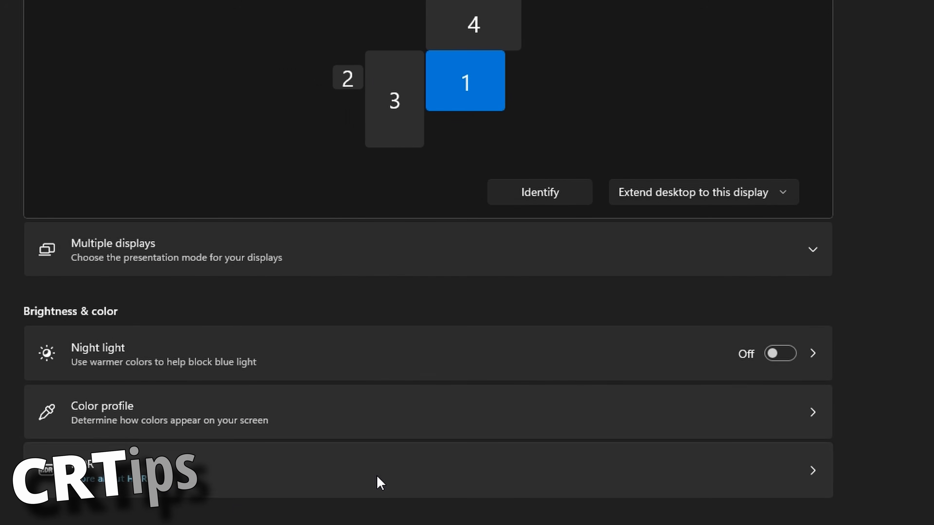
scroll(377, 482, down, 4)
scroll(235, 453, up, 6)
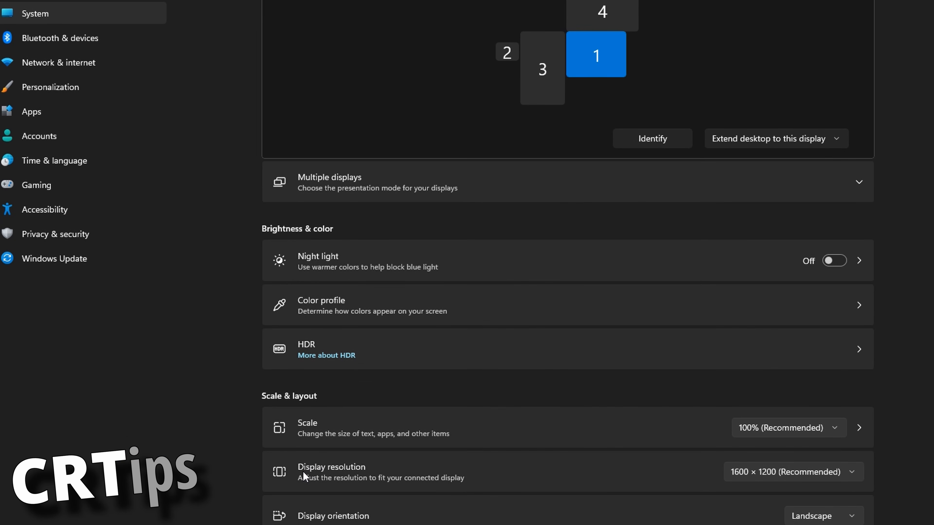
click(740, 479)
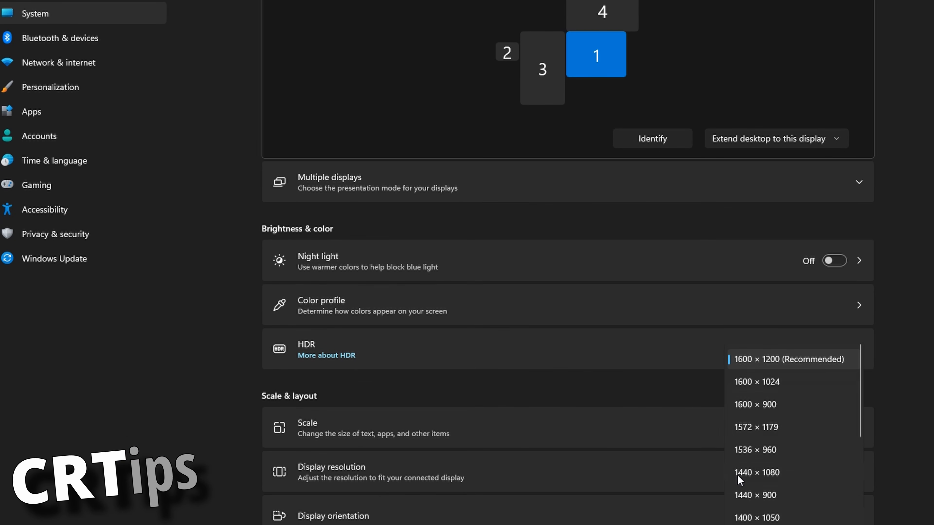
scroll(774, 453, down, 5)
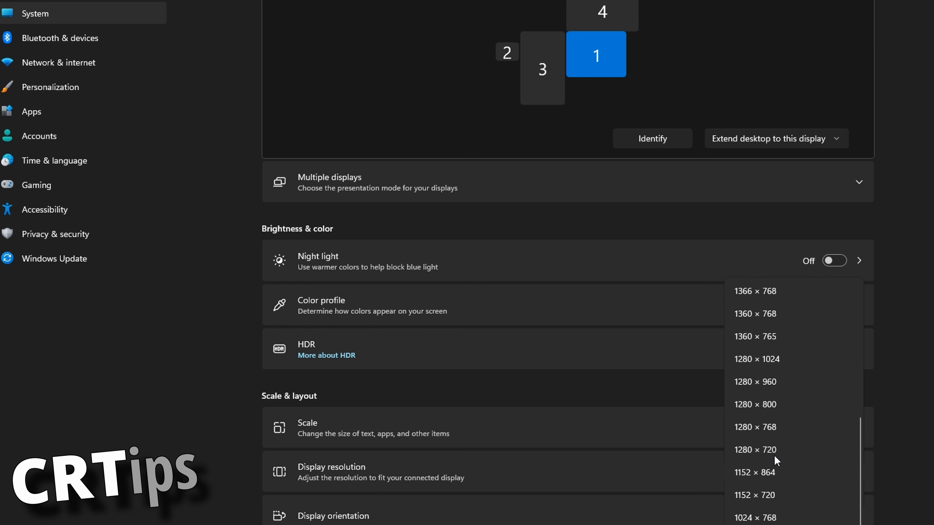
scroll(772, 478, up, 5)
scroll(761, 449, down, 5)
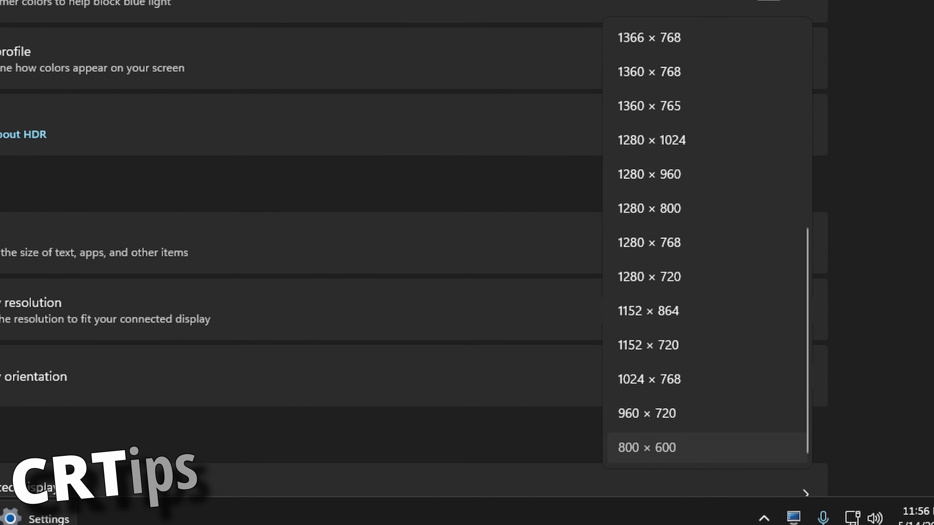
click(699, 448)
click(286, 283)
Step: Open the advanced display settings and compare display 1's desktop mode with its active signal mode
scroll(464, 307, down, 10)
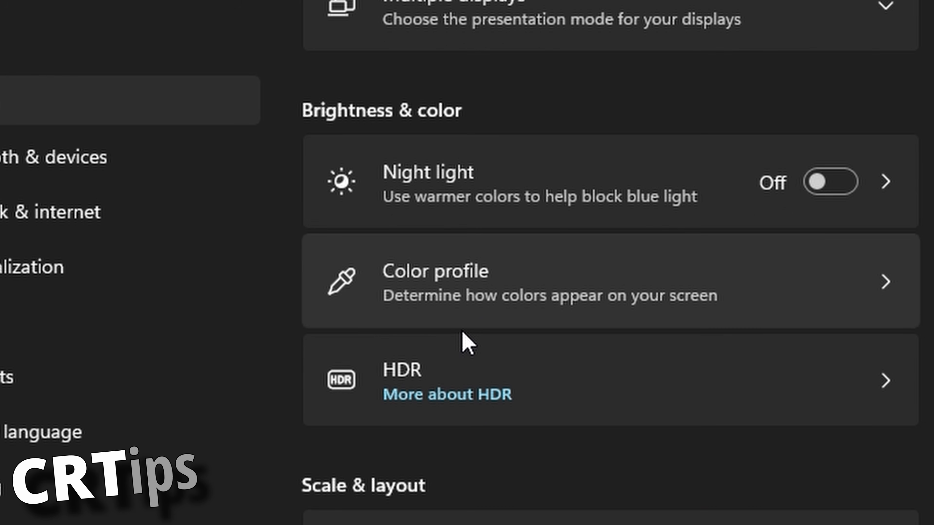
scroll(464, 342, down, 8)
scroll(464, 342, up, 4)
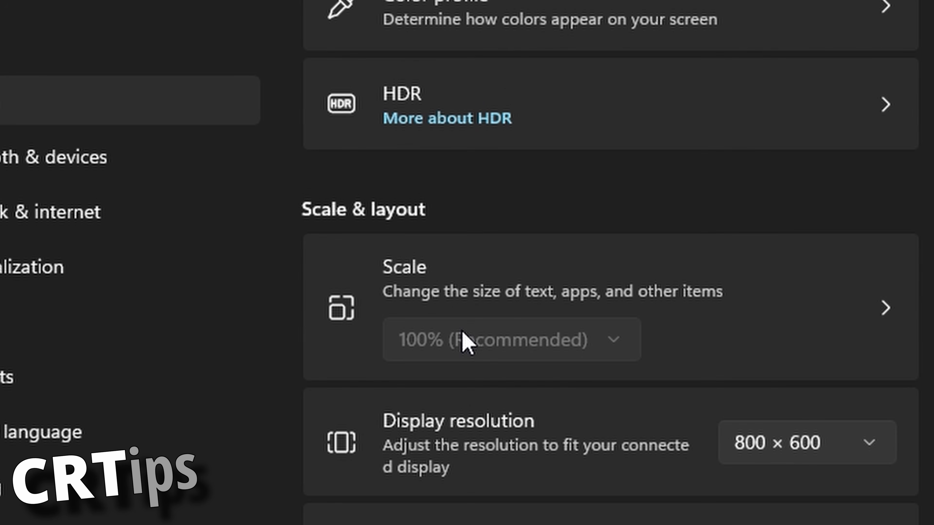
scroll(308, 476, down, 4)
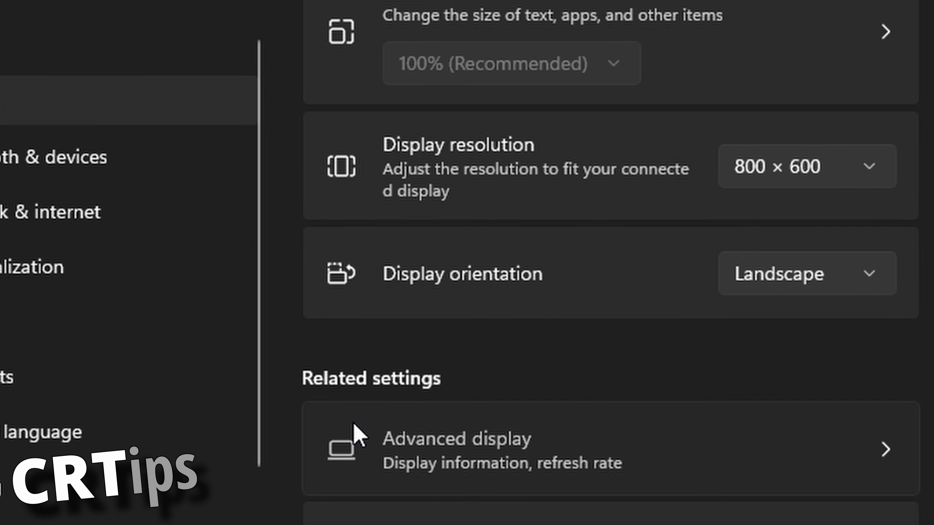
click(355, 425)
scroll(646, 236, down, 2)
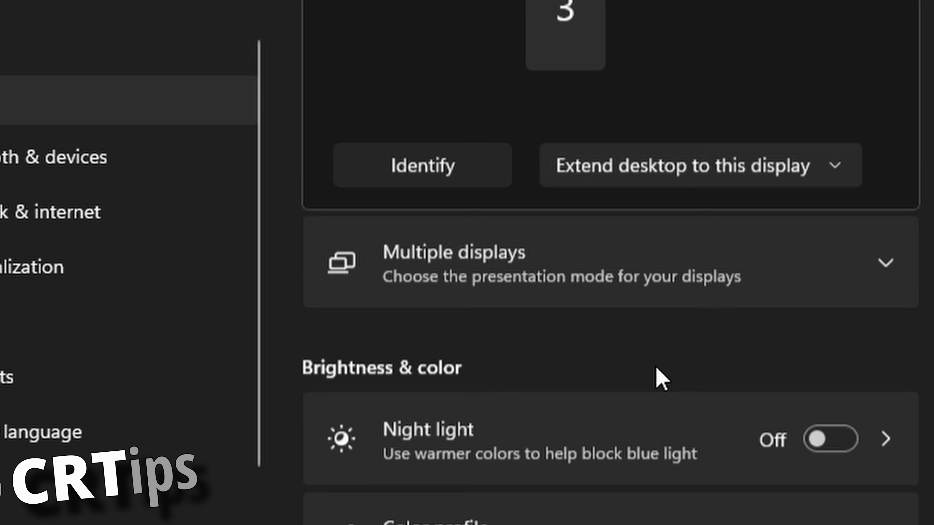
Step: Reopen the advanced display settings and open the display adapter properties for Display 1
scroll(658, 379, down, 10)
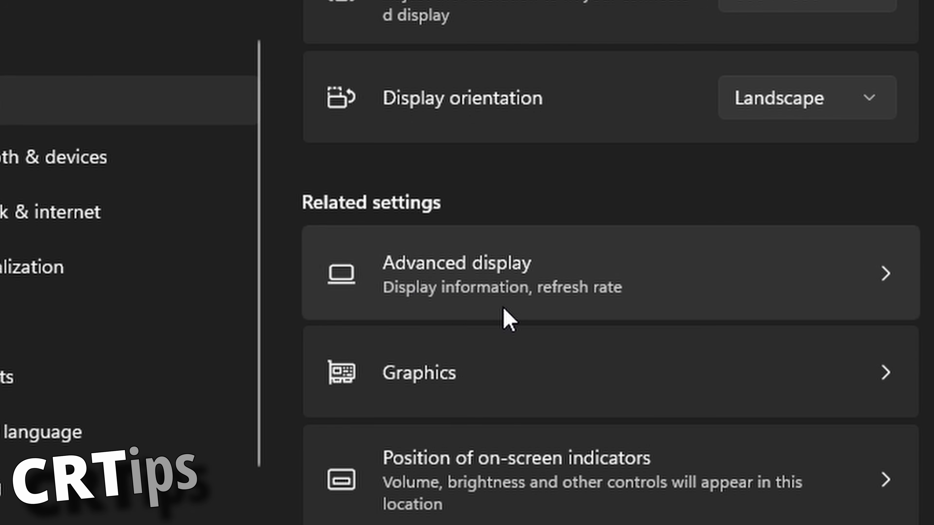
click(415, 306)
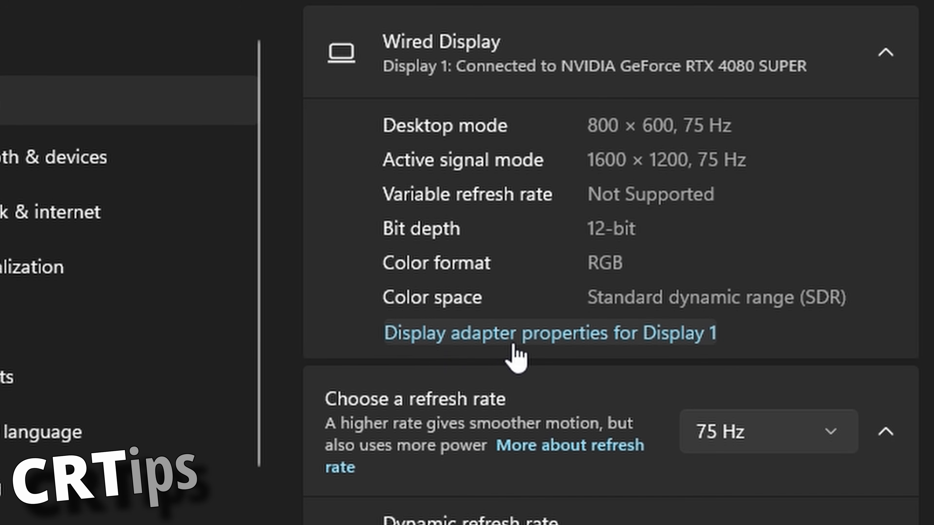
scroll(716, 357, up, 4)
click(388, 70)
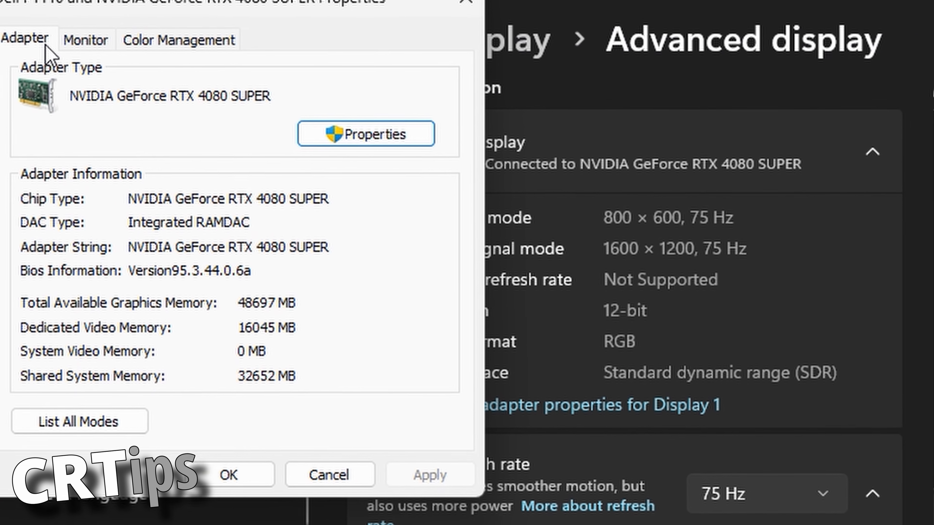
Step: List all valid modes of the display adapter, examine the available resolutions and refresh rates, and close the adapter properties without changing anything
click(79, 421)
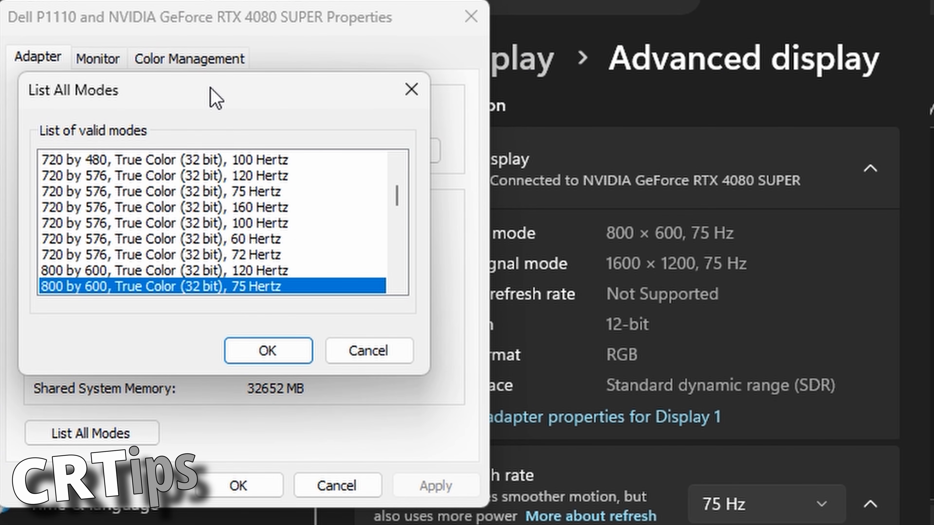
drag(212, 90, 698, 146)
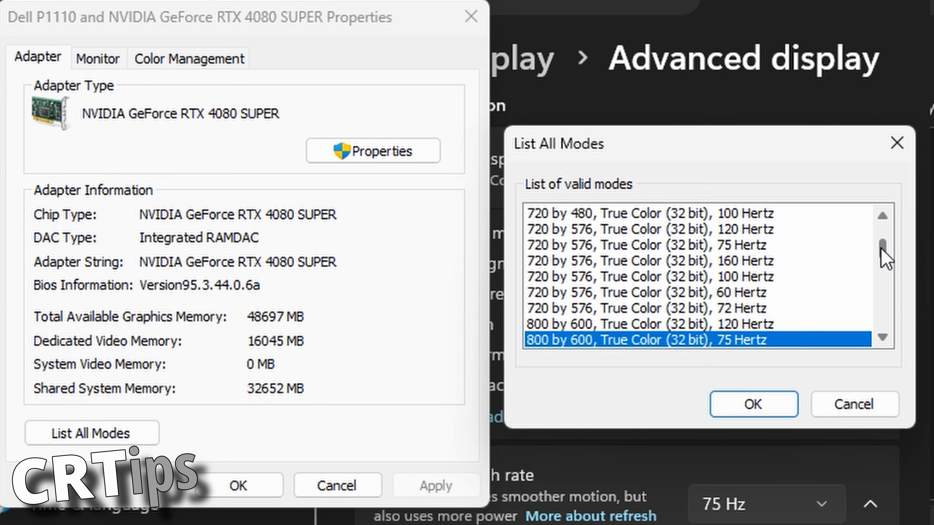
drag(881, 250, 873, 274)
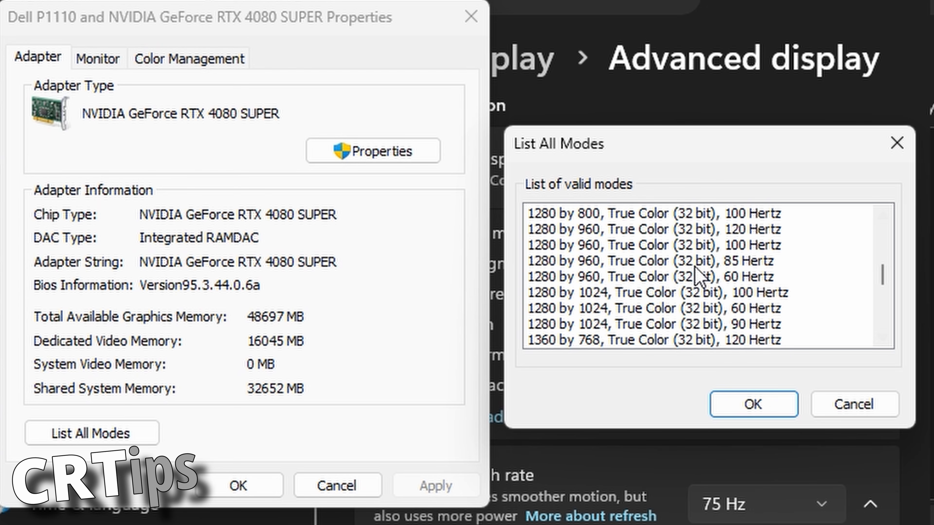
scroll(678, 281, up, 6)
scroll(677, 272, up, 4)
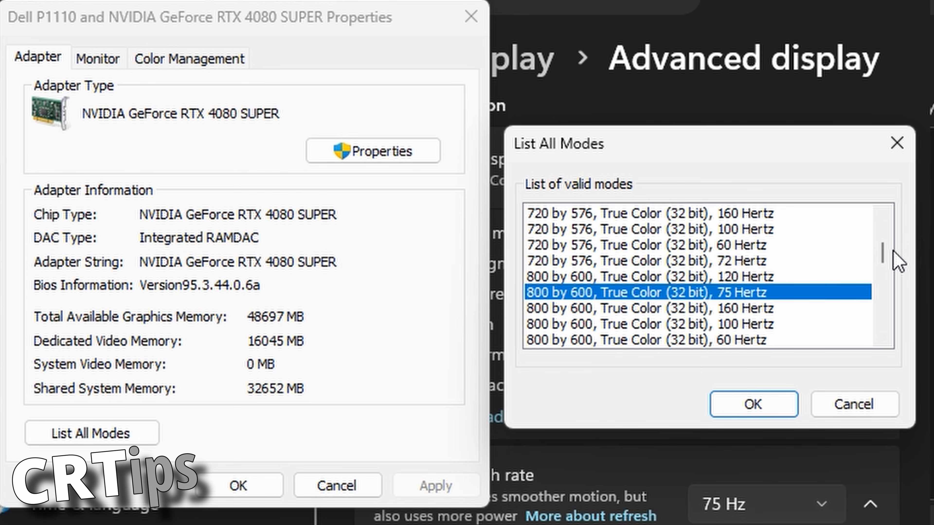
drag(882, 256, 886, 220)
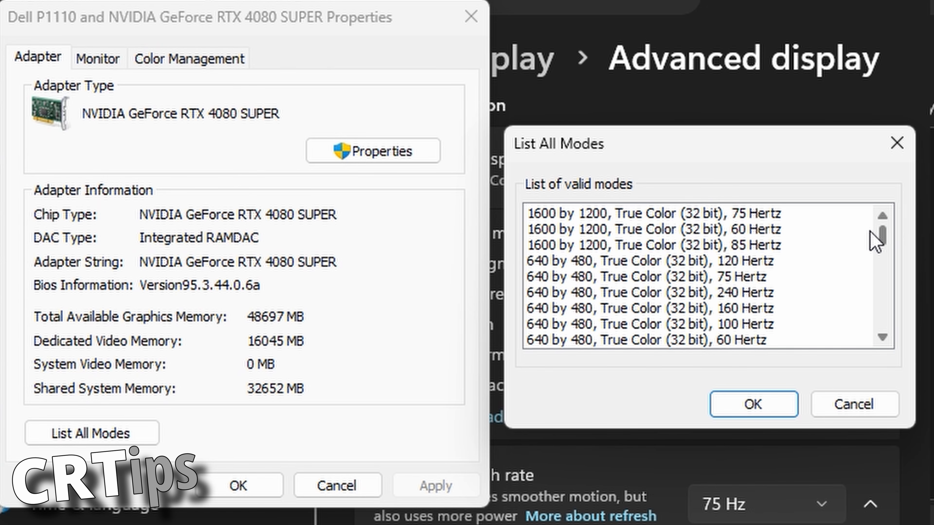
drag(871, 232, 857, 270)
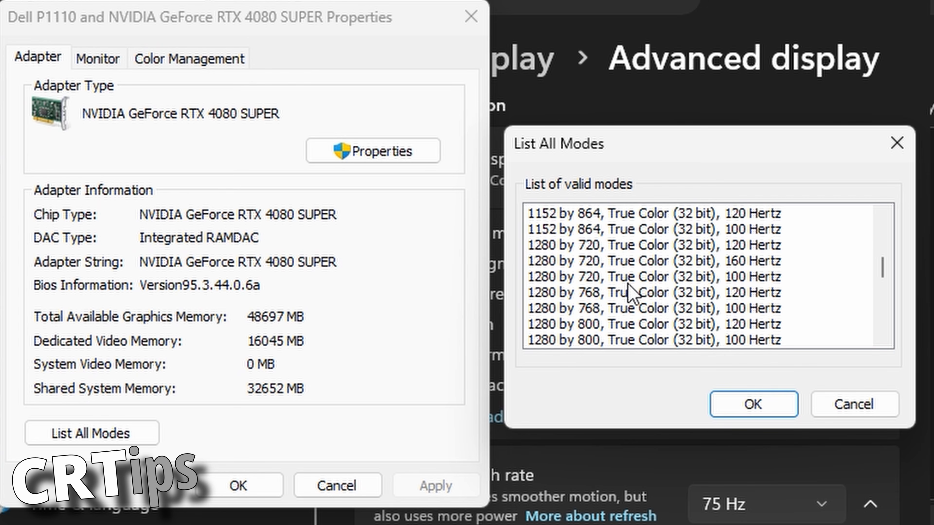
scroll(638, 286, down, 2)
scroll(637, 286, up, 3)
scroll(638, 287, down, 8)
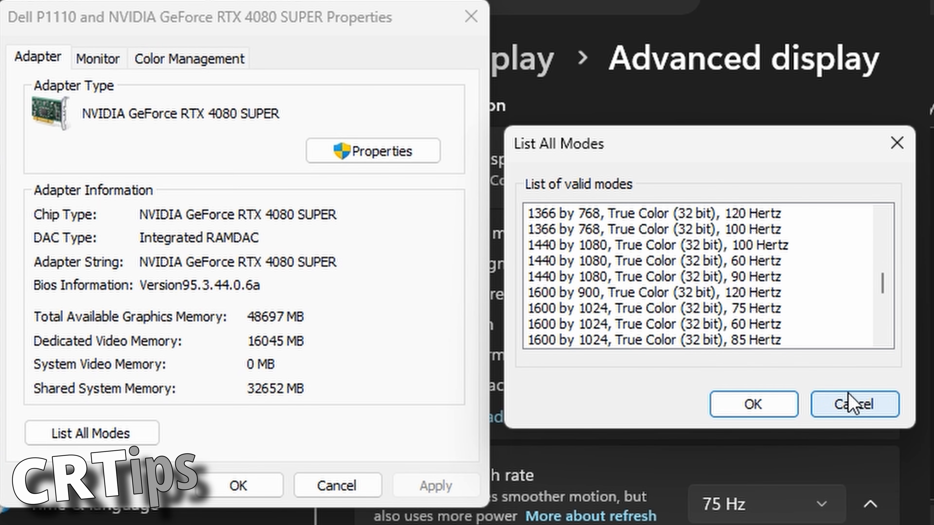
click(824, 404)
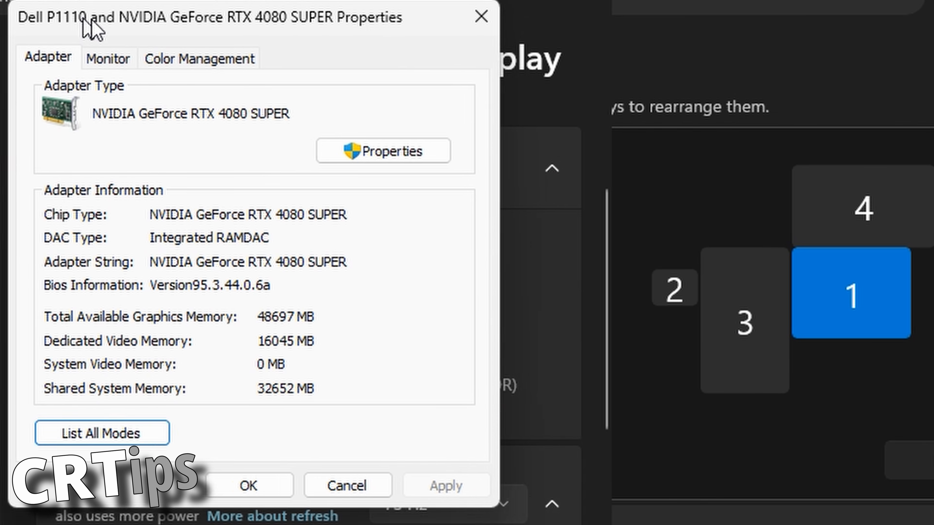
drag(139, 25, 178, 72)
key(Escape)
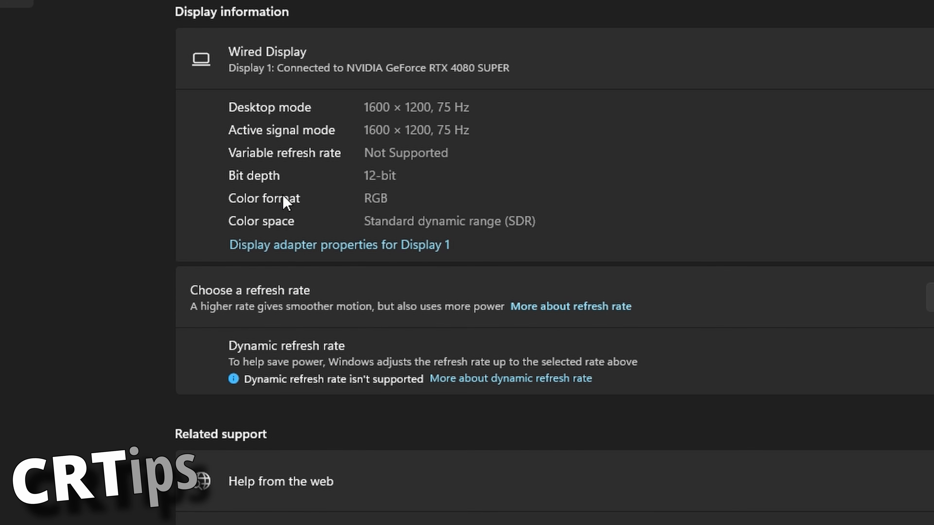
Step: Apply the 1360 by 765, True Color (32 bit), 120 Hertz mode through Display 1's adapter properties and keep the changes
click(262, 246)
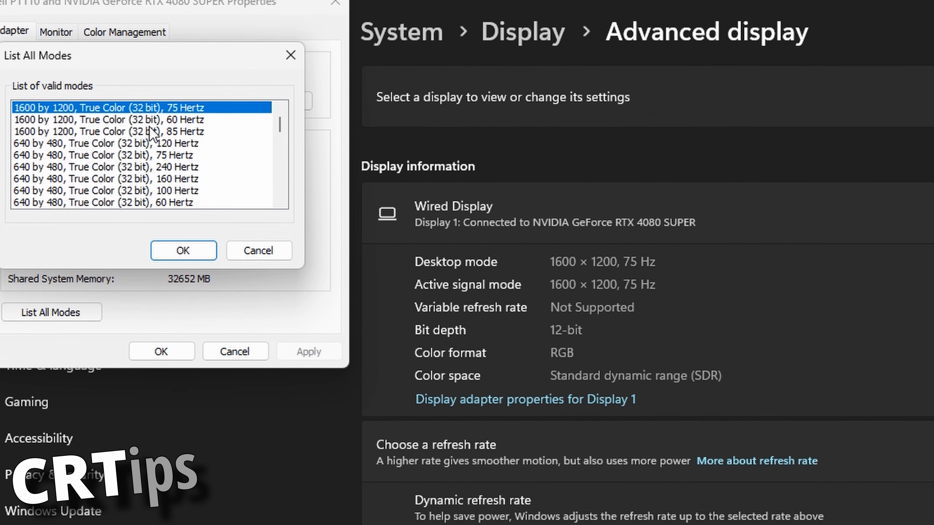
drag(279, 125, 279, 172)
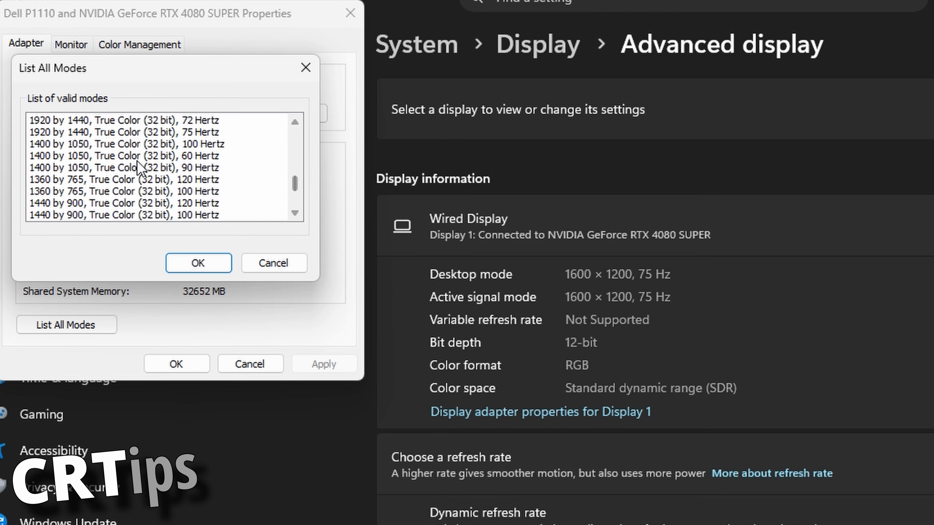
double_click(143, 179)
click(314, 362)
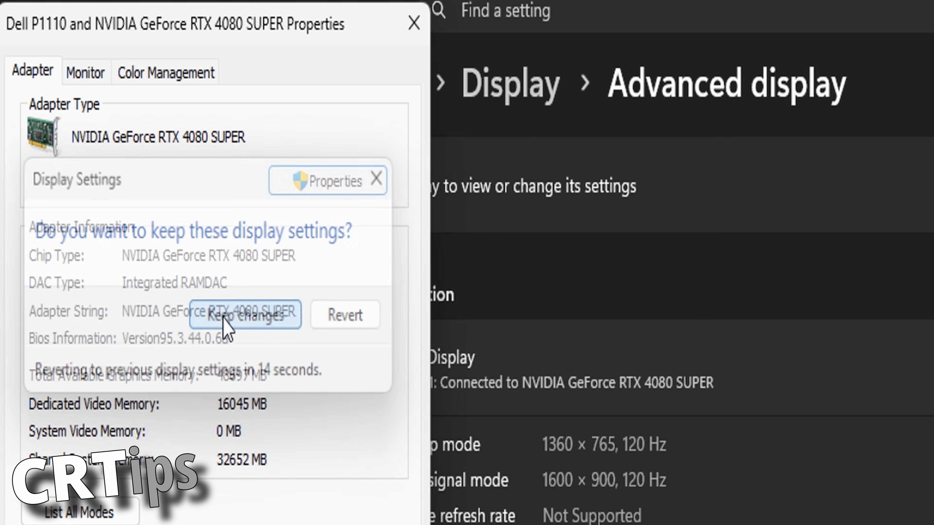
click(223, 316)
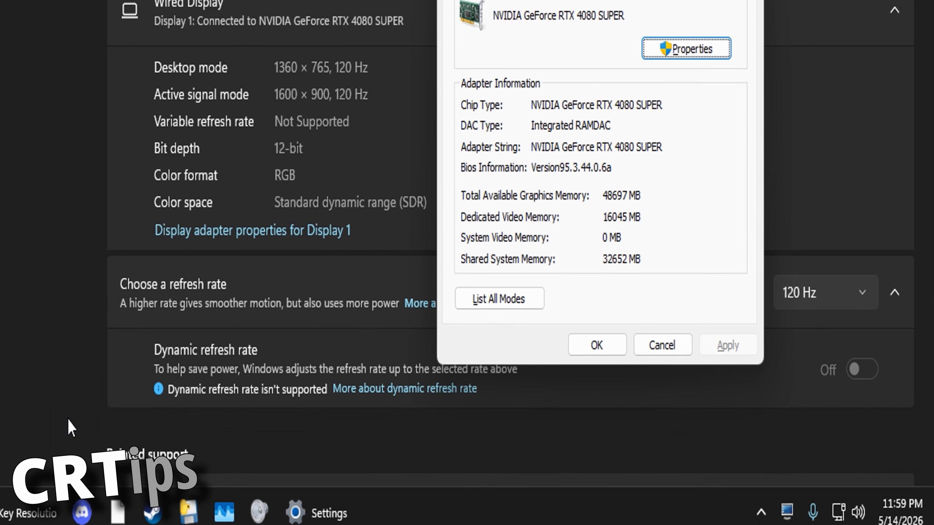
Step: Bring the adapter properties for Display 1 back into view and look through its list of all valid modes
click(65, 419)
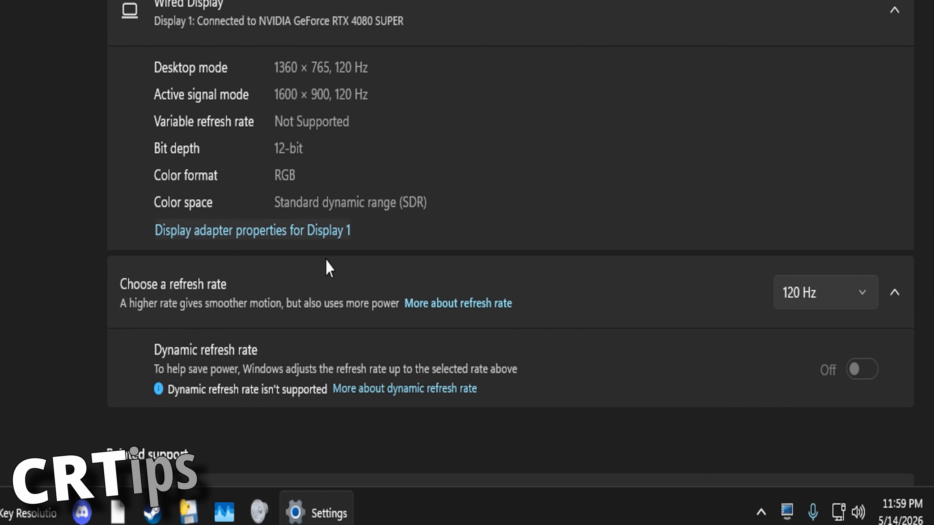
key(alt+Tab)
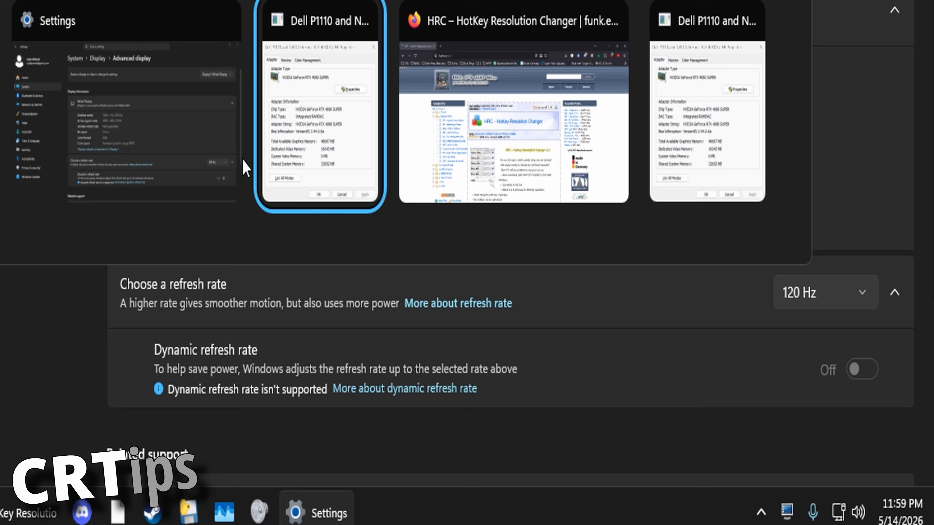
click(271, 114)
click(263, 232)
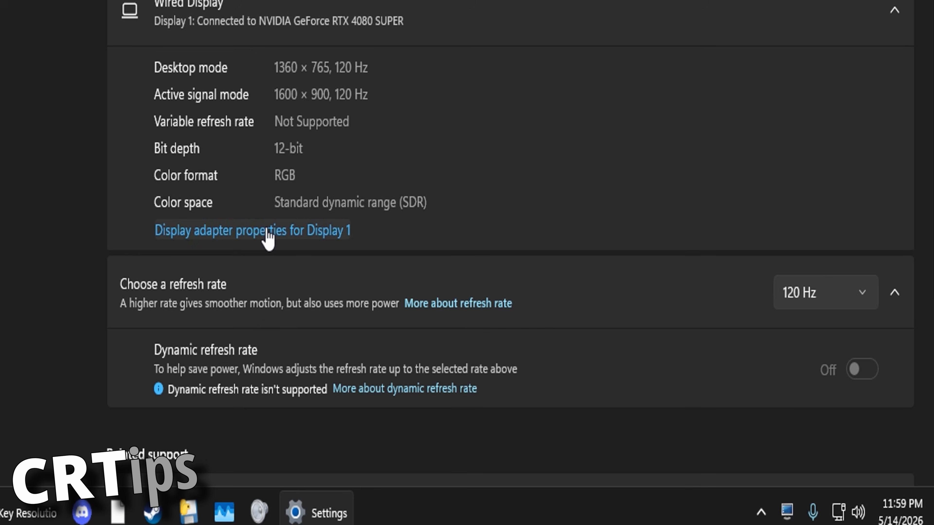
key(alt+Tab)
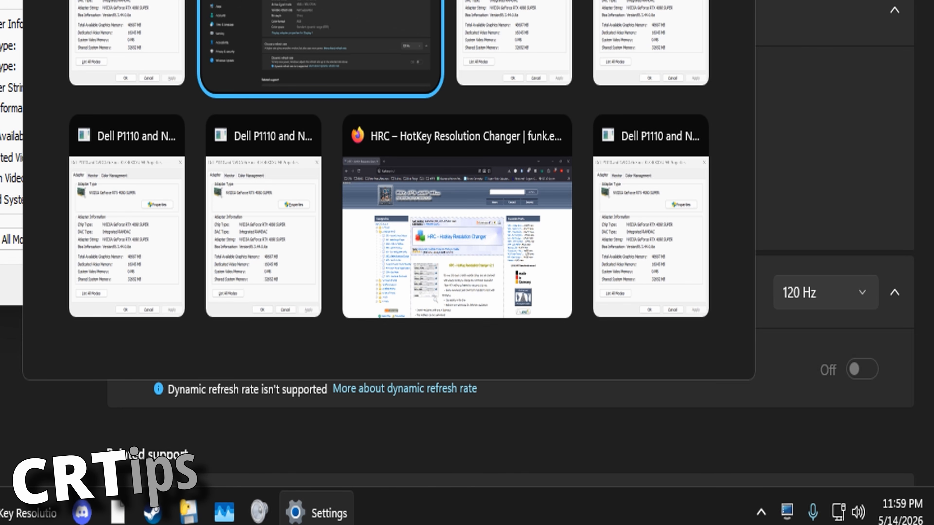
click(293, 8)
key(alt+Tab)
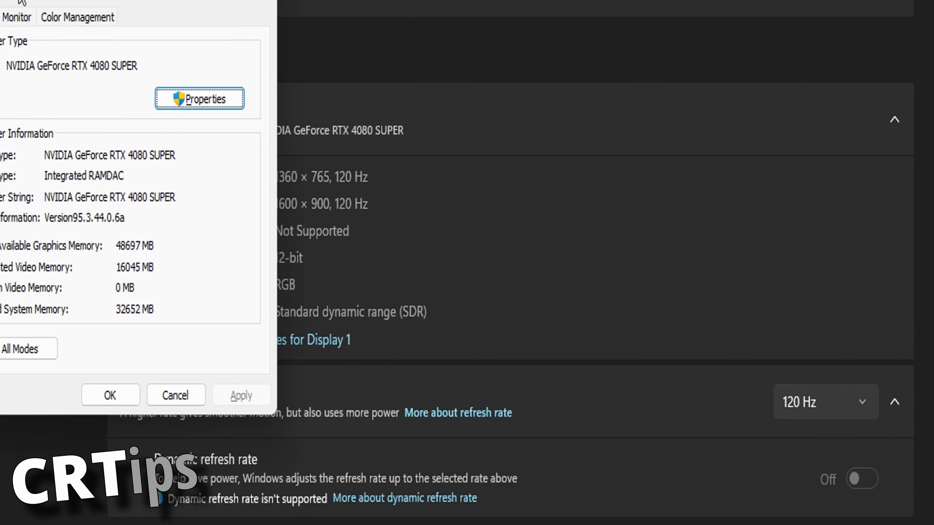
drag(25, 58, 139, 48)
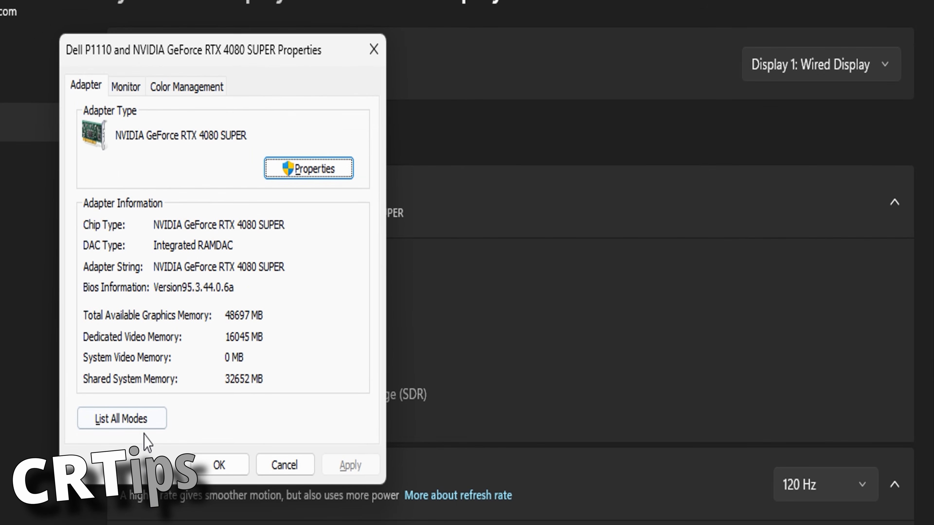
click(144, 423)
scroll(221, 258, down, 2)
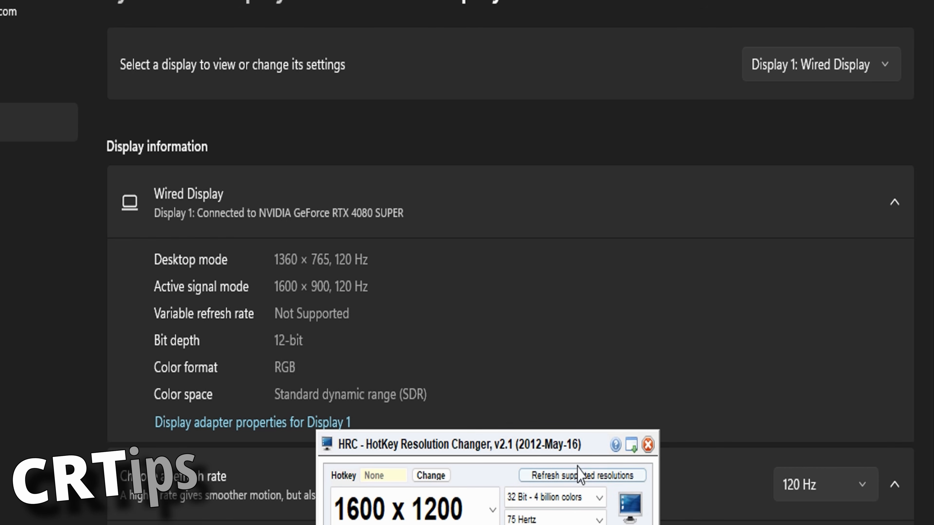
Step: In HRC, set the second preset to 1600 x 900 at 120 Hertz and apply it to the display
drag(530, 452, 401, 177)
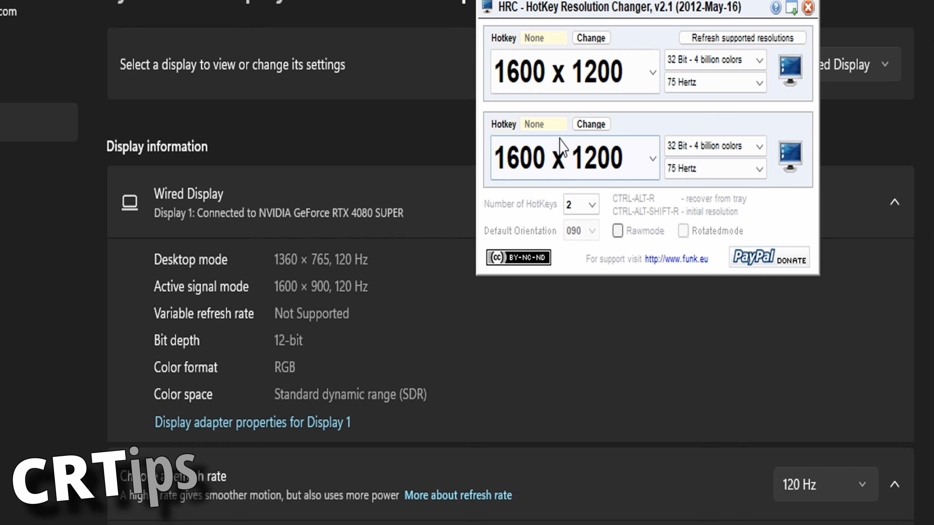
click(522, 162)
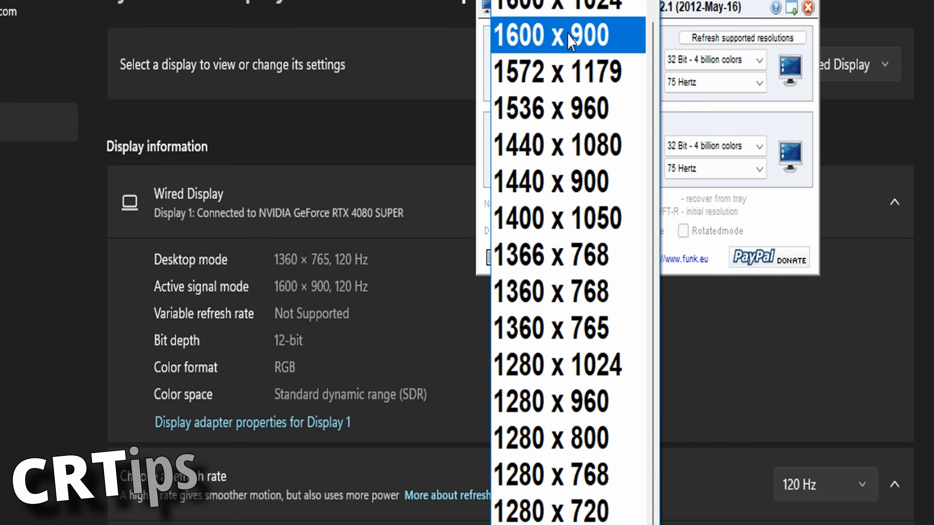
click(549, 52)
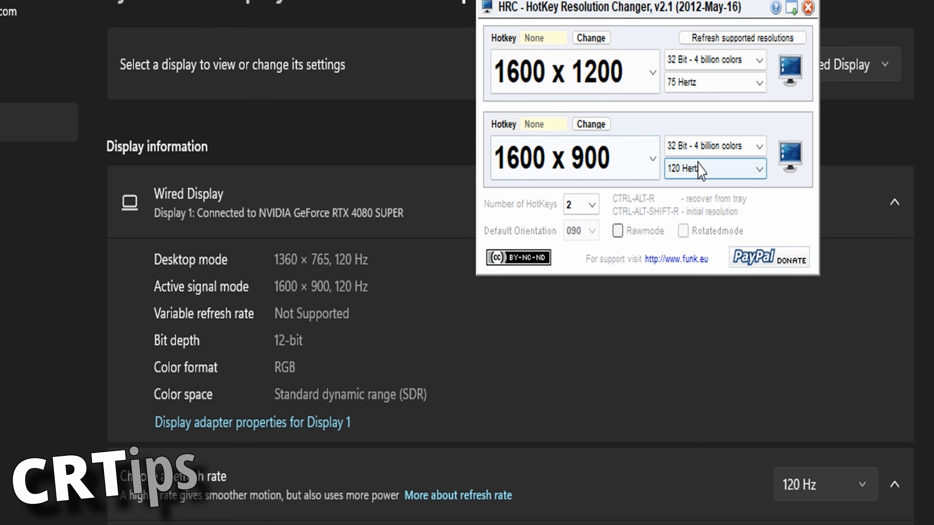
click(695, 168)
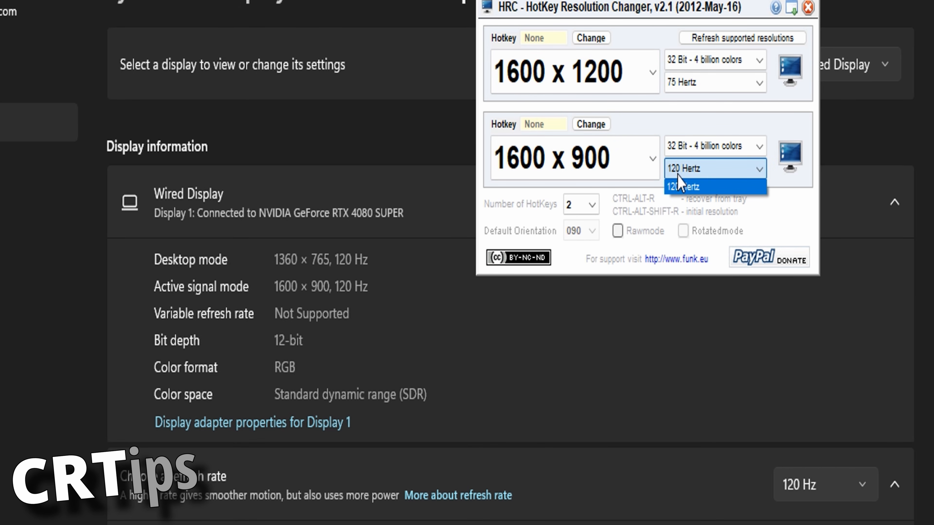
click(680, 185)
click(794, 156)
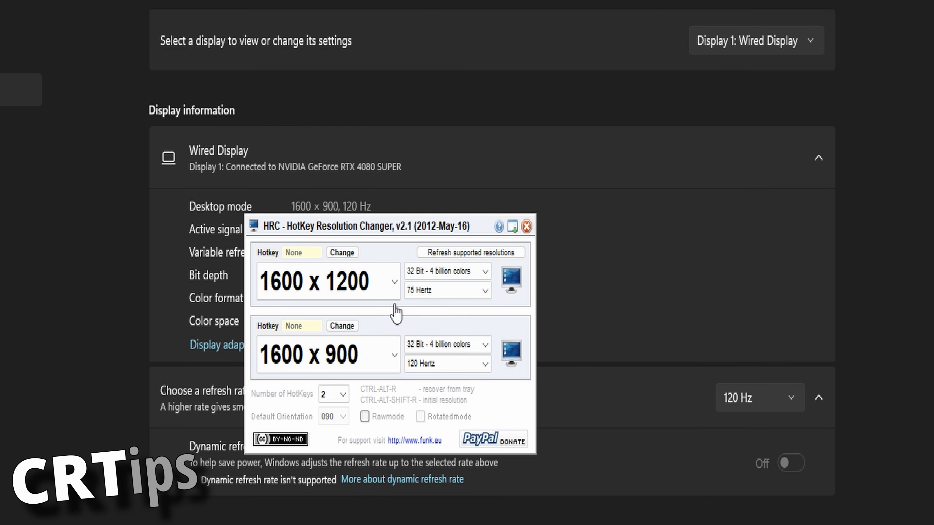
drag(374, 230, 600, 225)
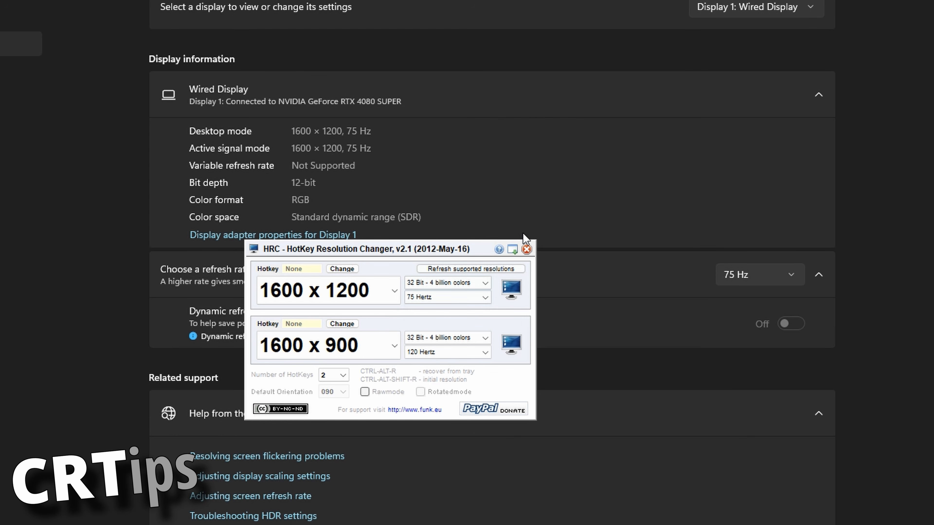
Step: Send HRC to the system tray and show the options its tray entry offers
click(512, 249)
click(513, 250)
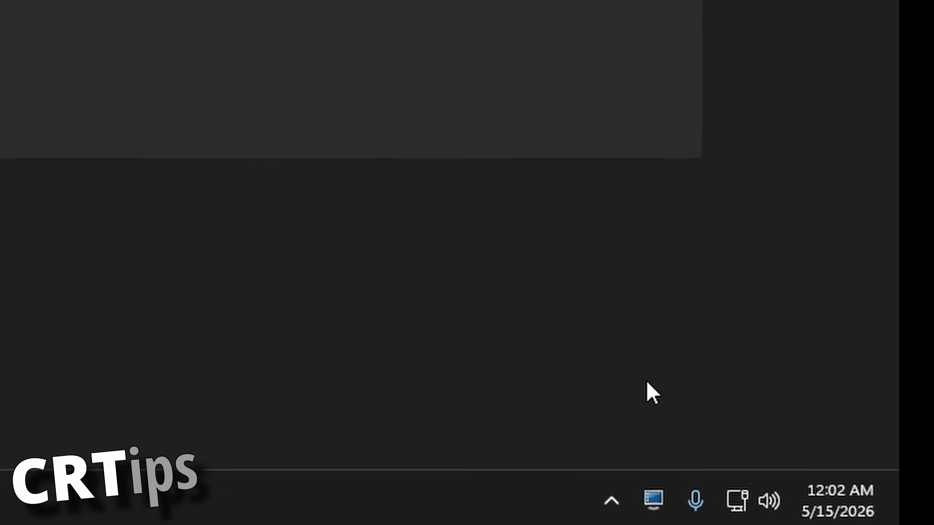
right_click(589, 455)
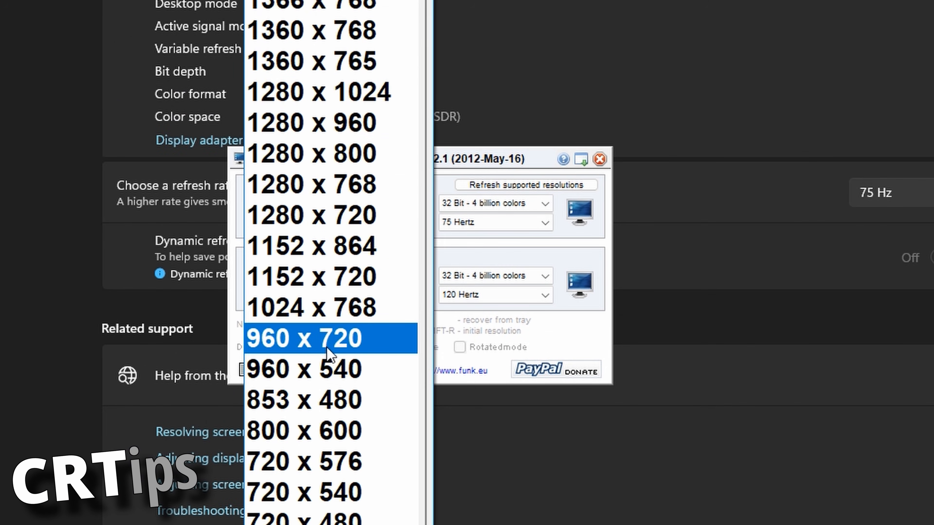
Step: Set HRC's second preset to 960 x 720 at 120 Hertz
click(326, 347)
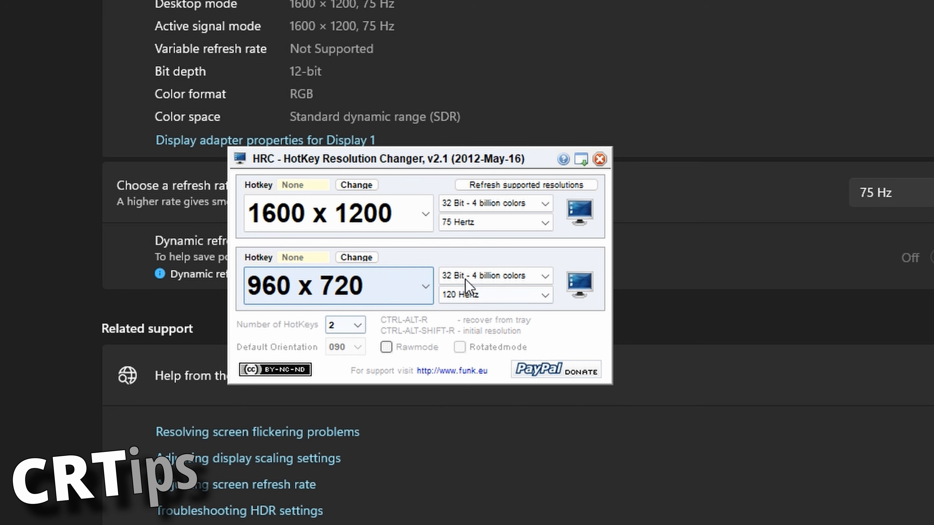
click(462, 295)
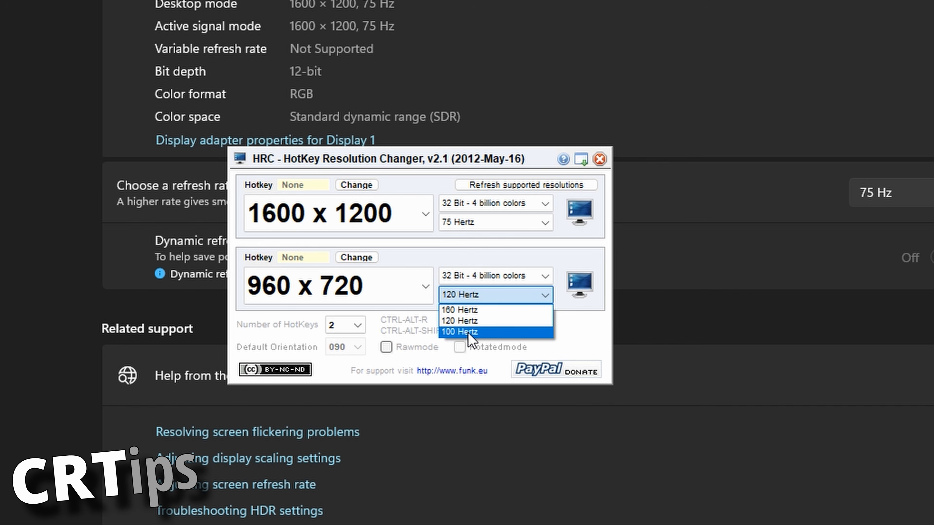
click(459, 322)
click(460, 295)
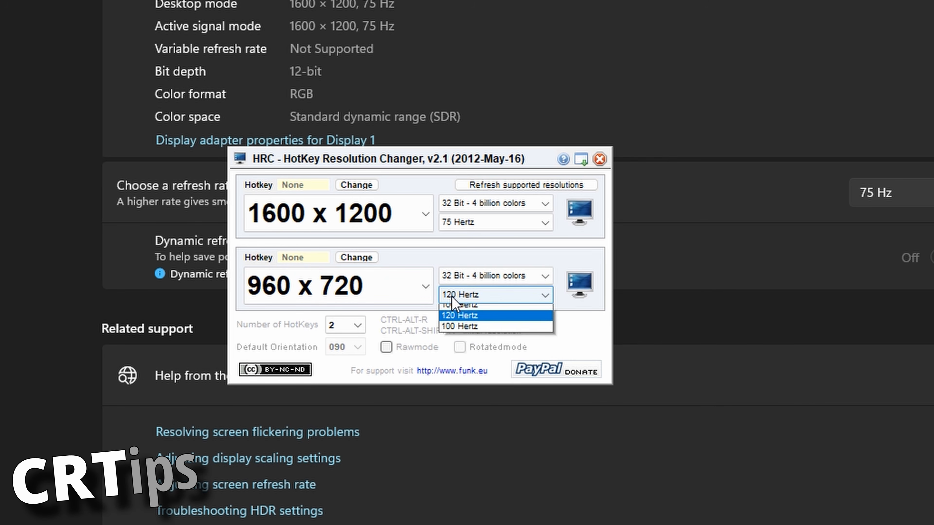
click(419, 284)
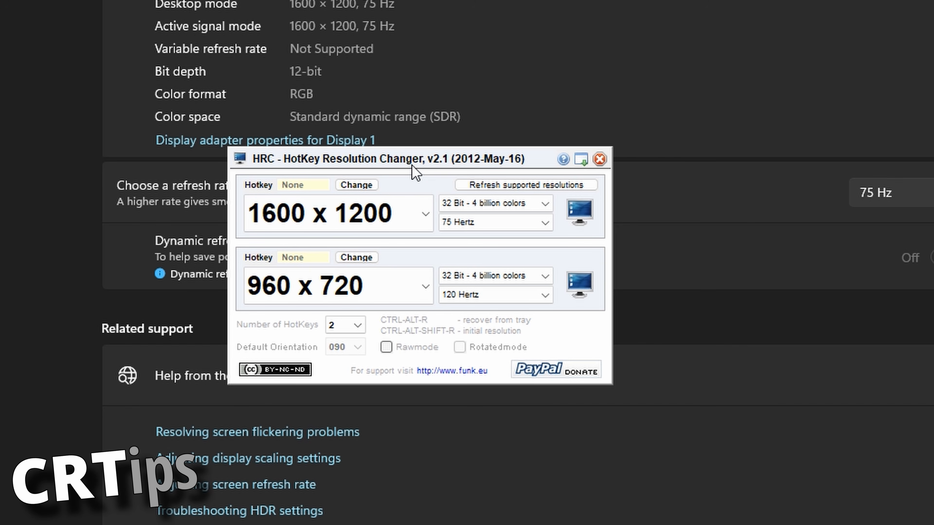
Step: Move HRC aside, look through the resolutions offered for the second preset without changing it, and minimize HRC to the tray
drag(402, 153, 699, 192)
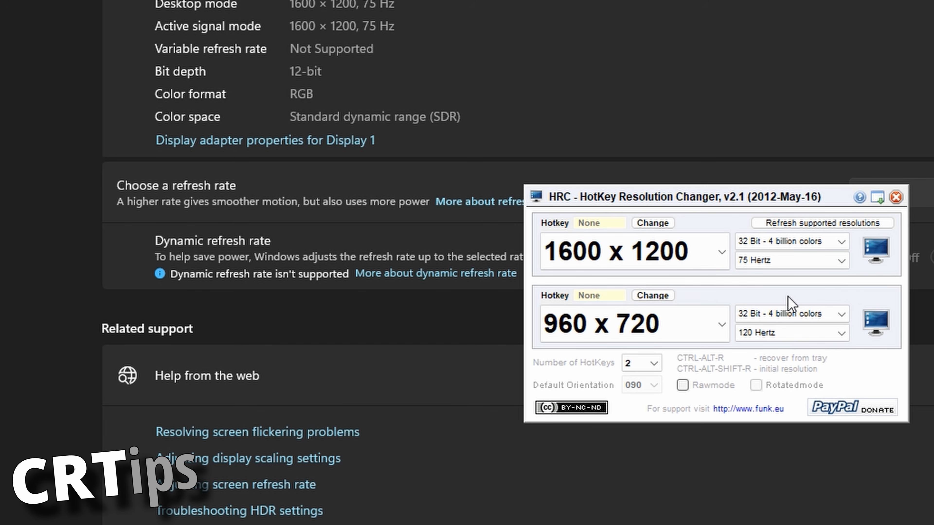
click(669, 320)
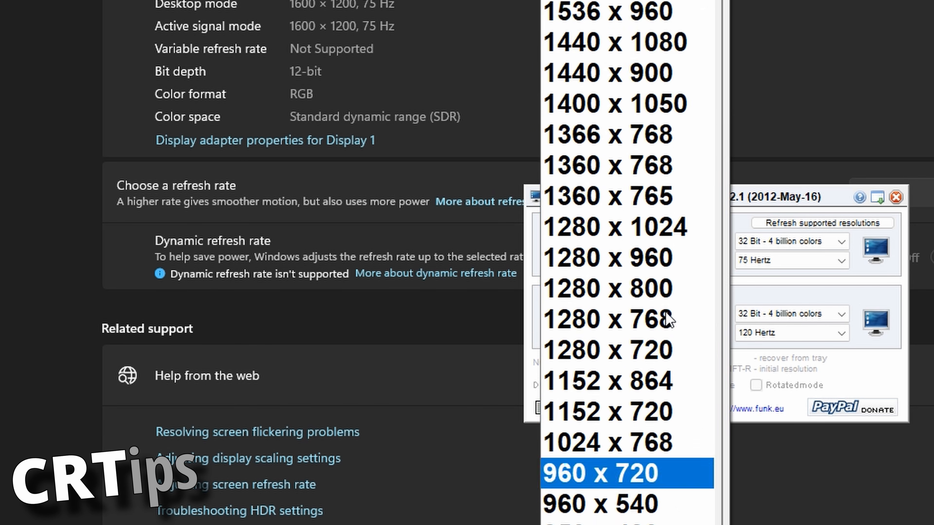
scroll(662, 313, down, 2)
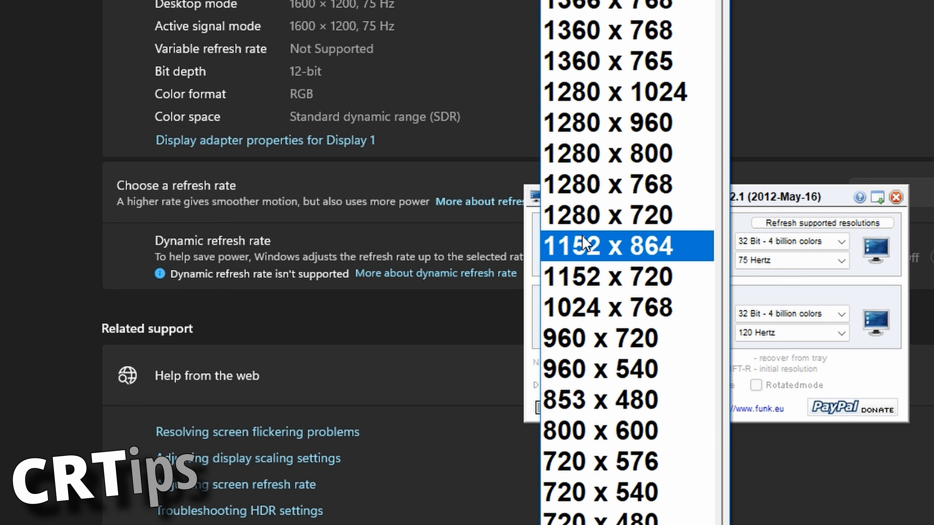
scroll(610, 295, up, 1)
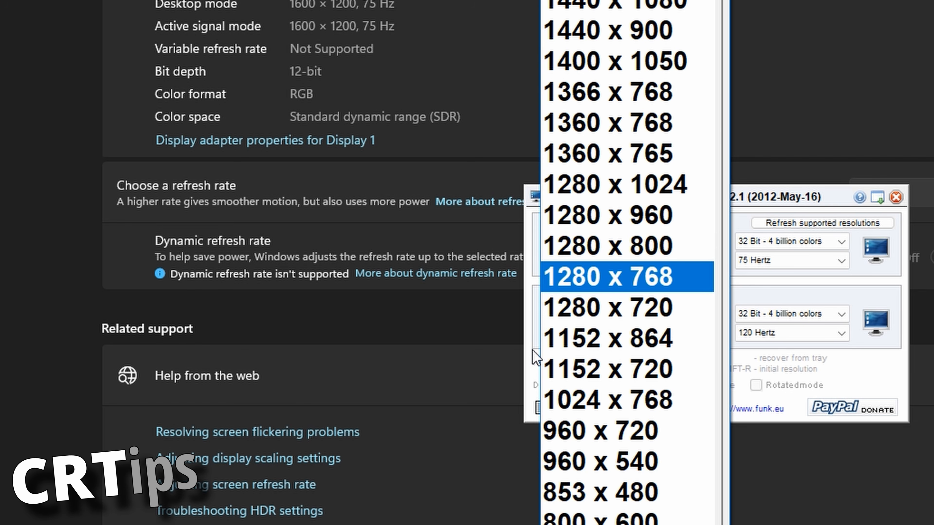
scroll(640, 342, down, 1)
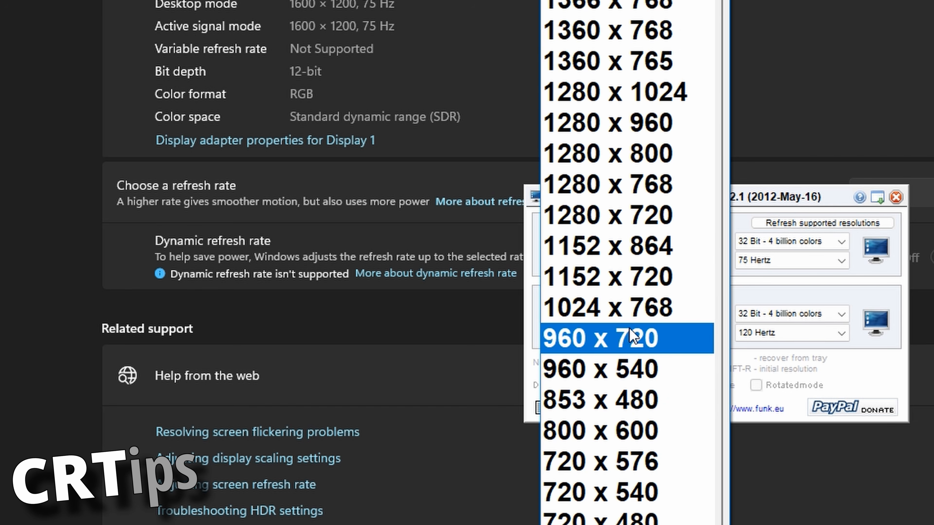
click(791, 315)
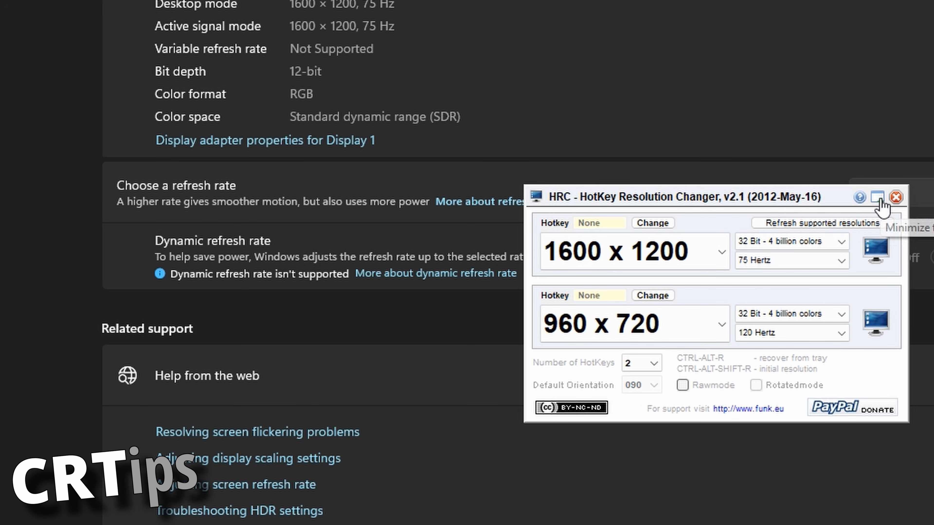
click(888, 195)
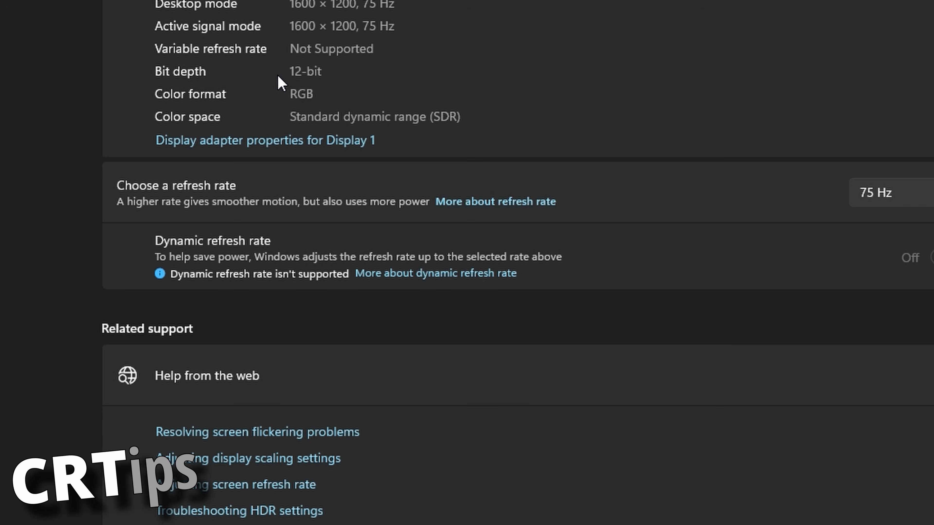
Step: Look through the list of all valid modes in Display 1's adapter properties and close both dialogs without changes
click(206, 145)
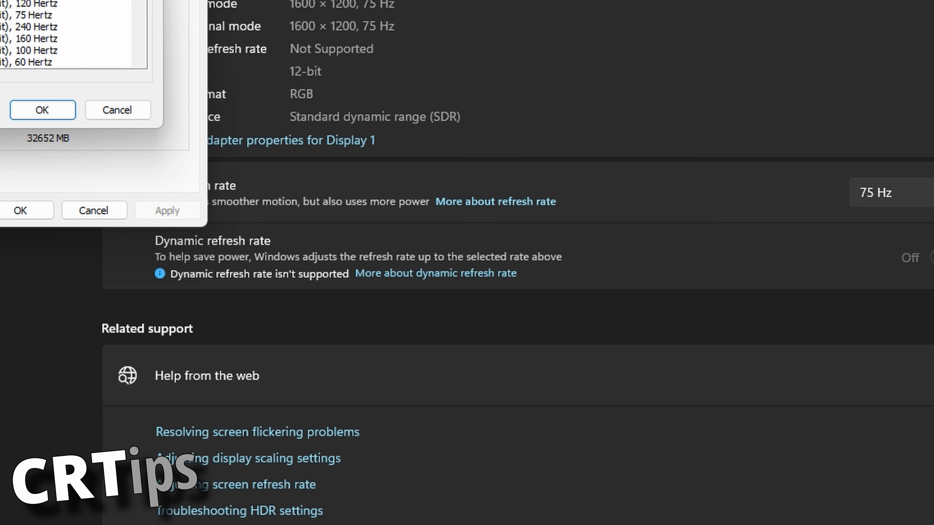
drag(9, 1, 368, 0)
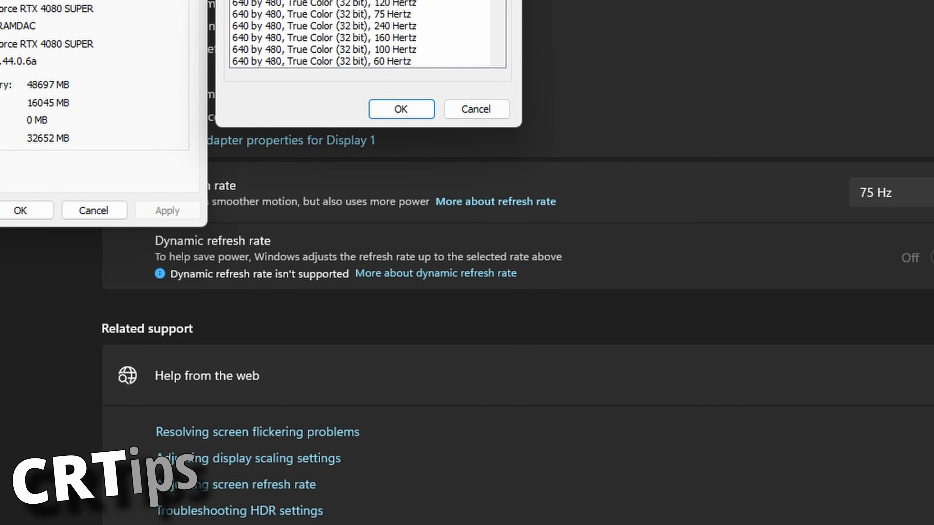
drag(503, 0, 472, 56)
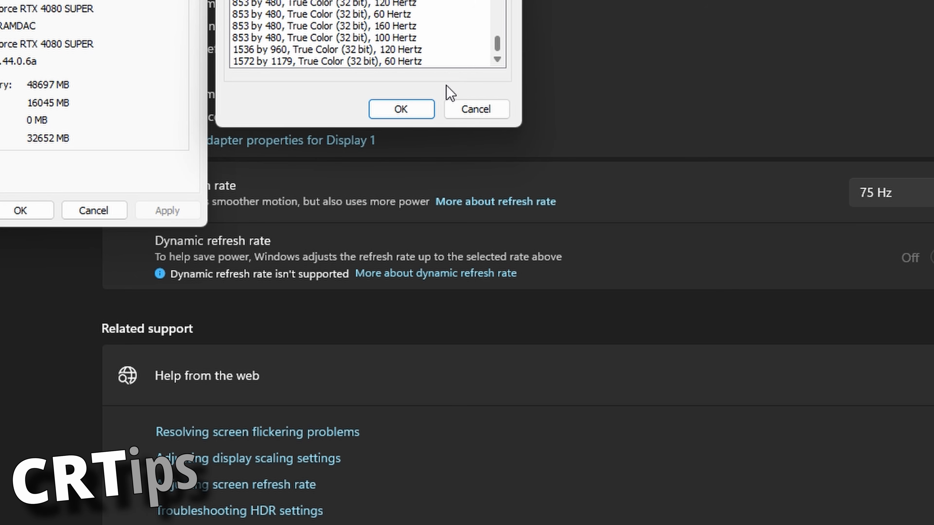
click(478, 114)
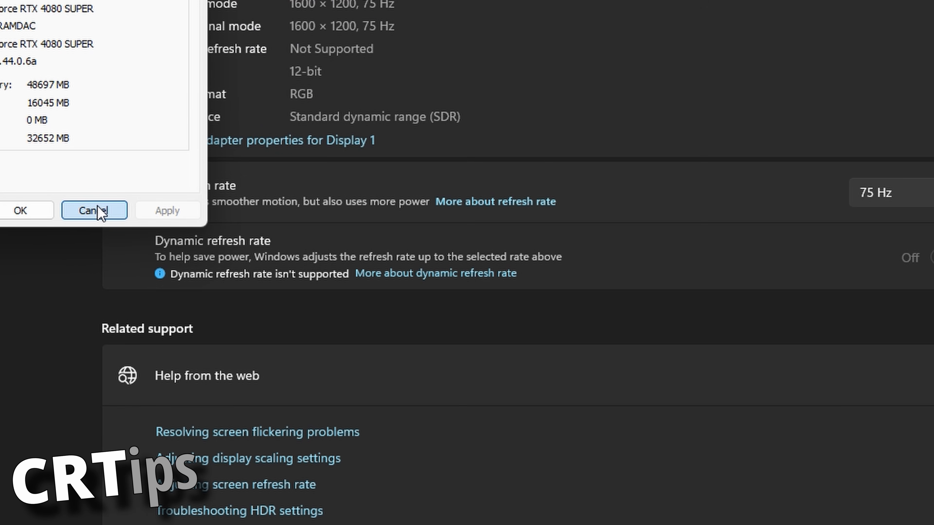
click(95, 211)
Step: Recover HRC from the tray to show its two presets and minimize it again
key(ctrl+alt+r)
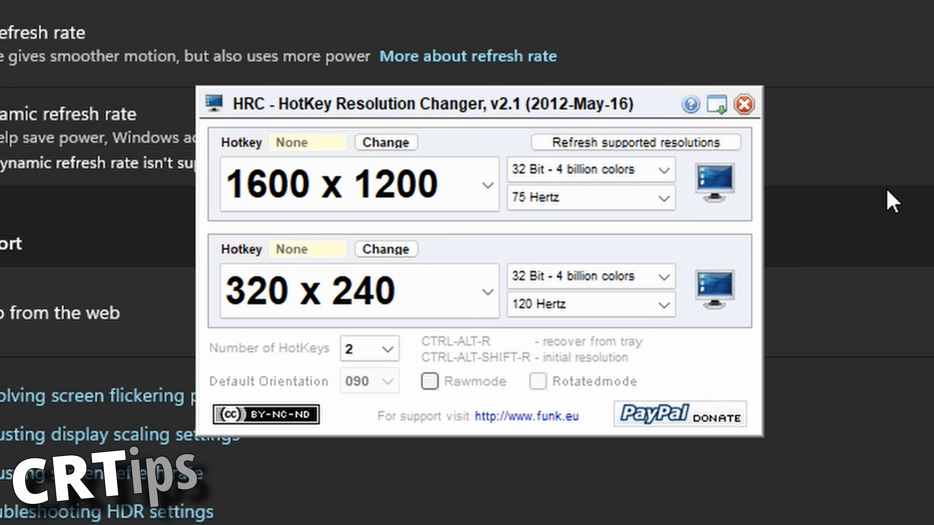
click(720, 106)
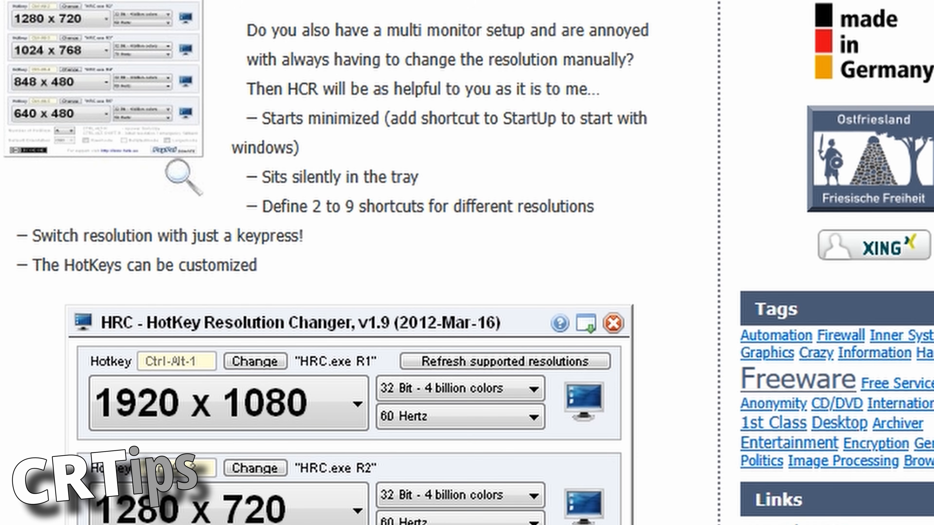
Step: On the author's website in the browser, look over the HRC – HotKey Resolution Changer page, including its features and license terms
scroll(1, 275, down, 7)
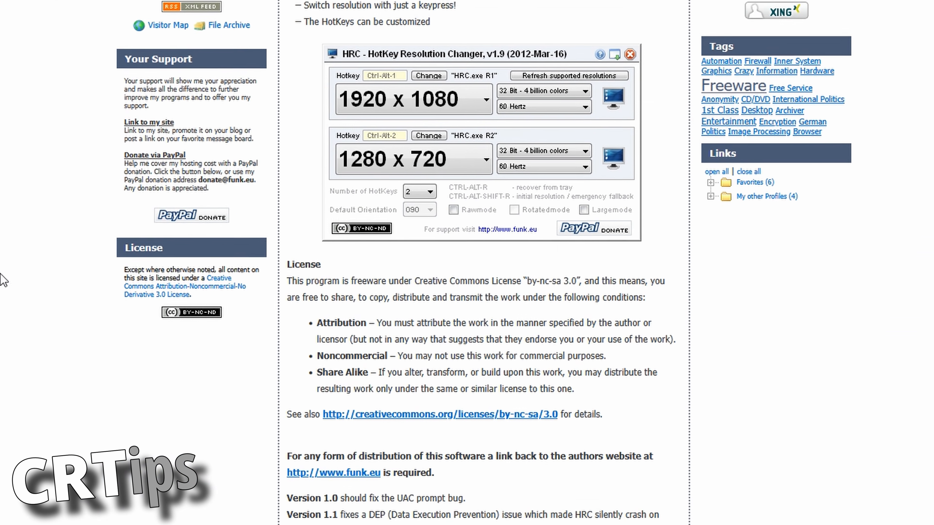
scroll(2, 275, down, 7)
scroll(5, 277, up, 7)
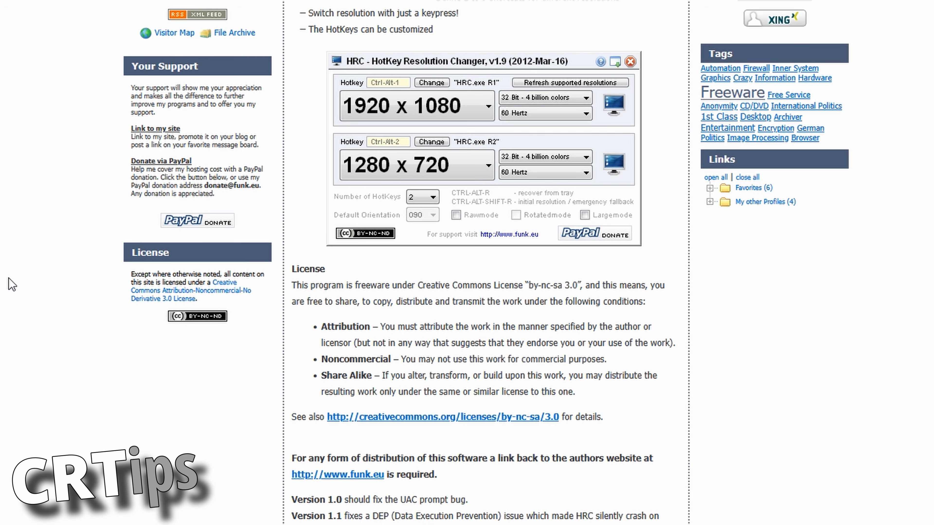
scroll(11, 285, up, 10)
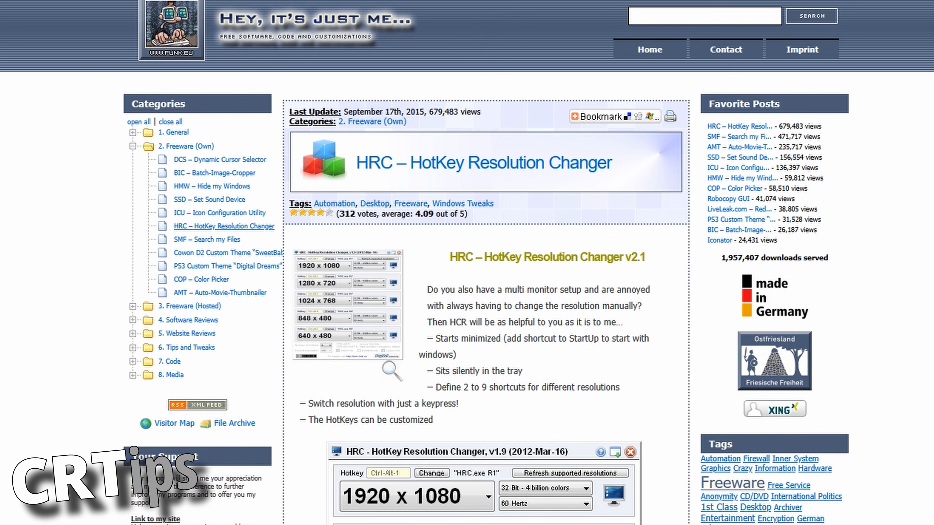